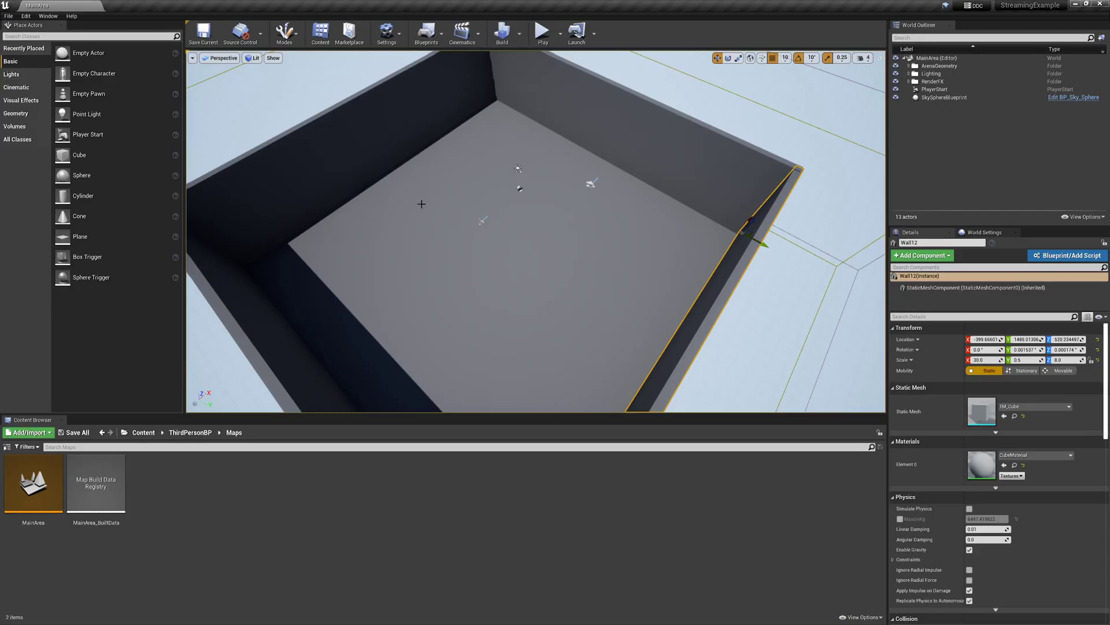
Play-test the MainArea level by walking the character around the arena, and end the session.
key(w)
right_drag(431, 210, 431, 211)
click(543, 32)
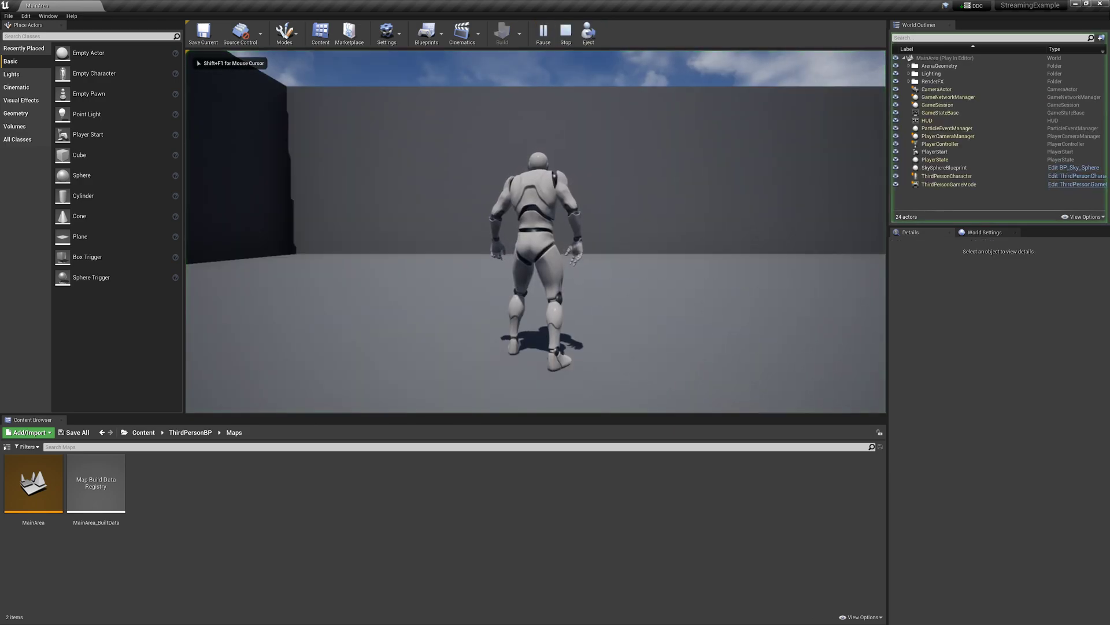
key(w)
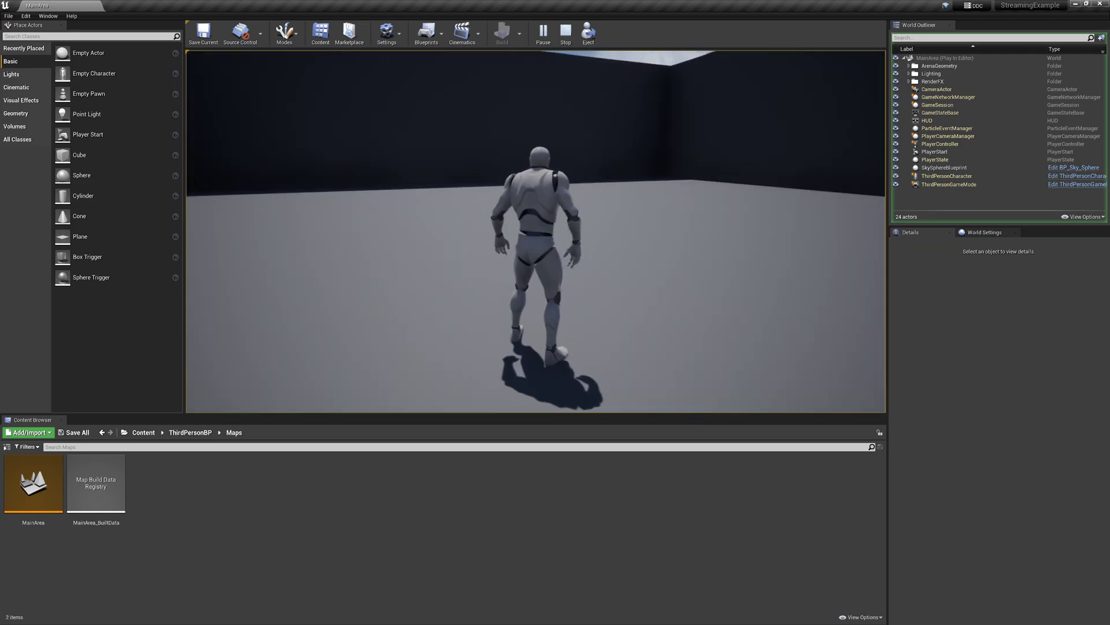
key(Escape)
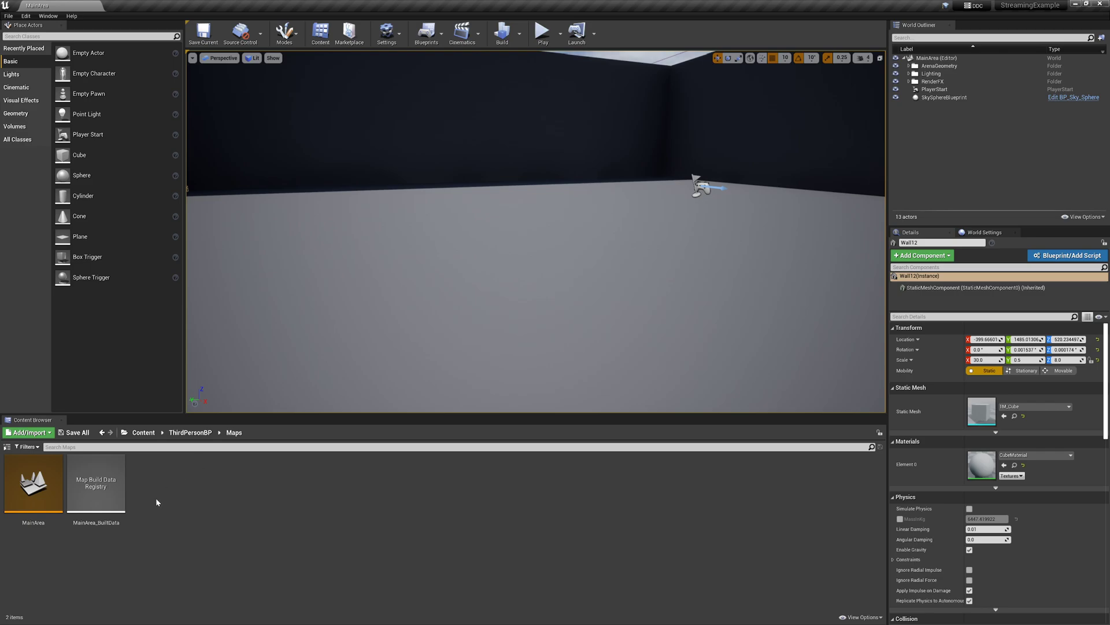
Duplicate the MainArea level in the Maps folder, naming the copy MainArea1.
click(29, 480)
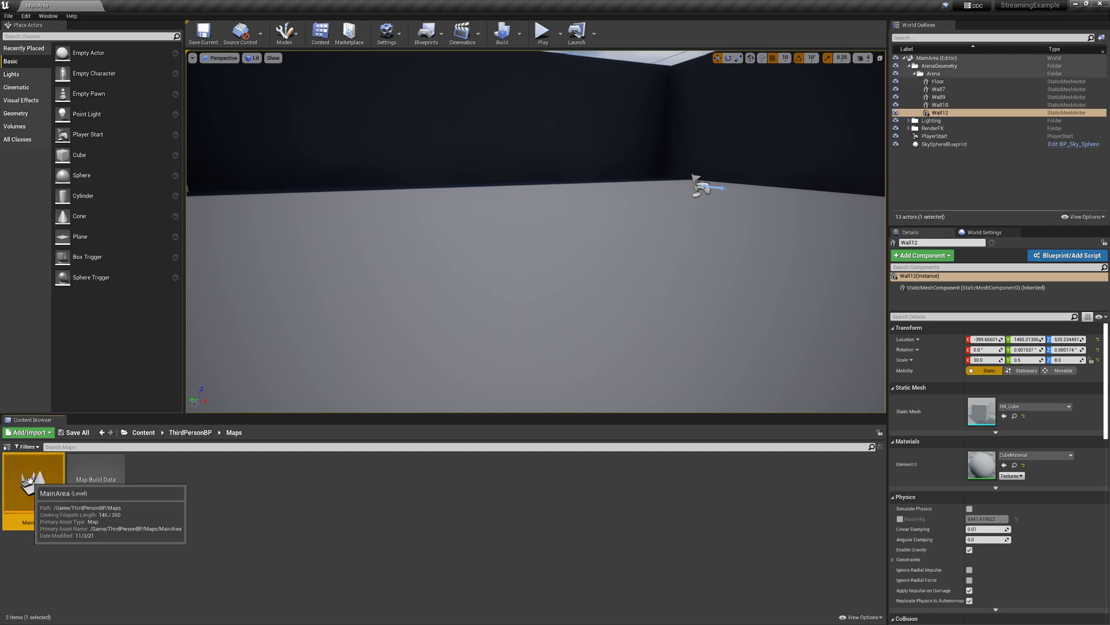
right_click(29, 480)
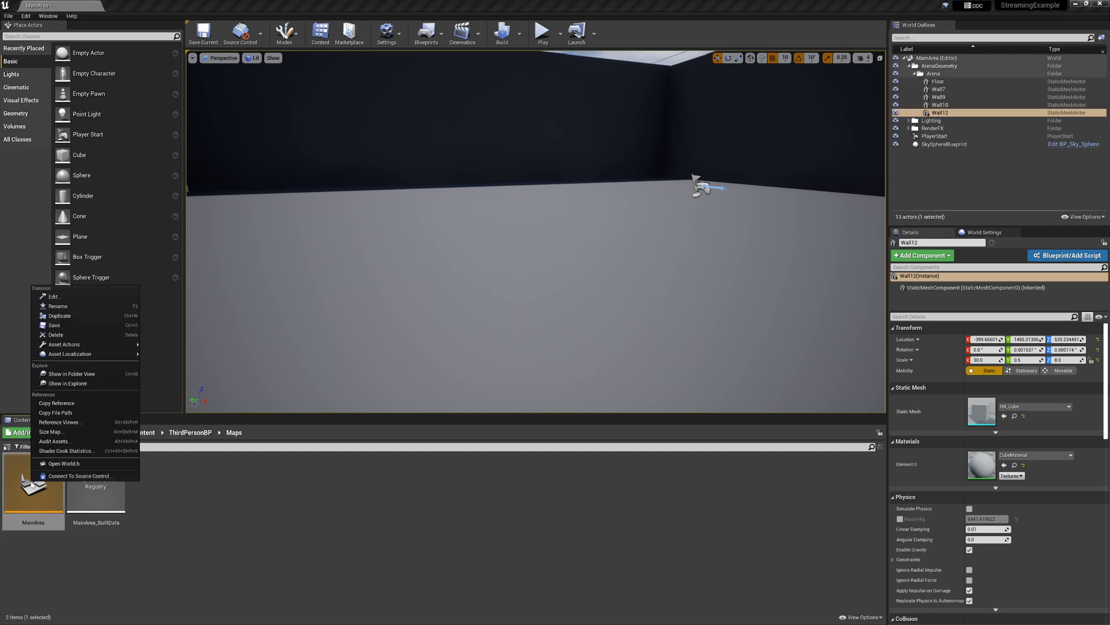
click(70, 317)
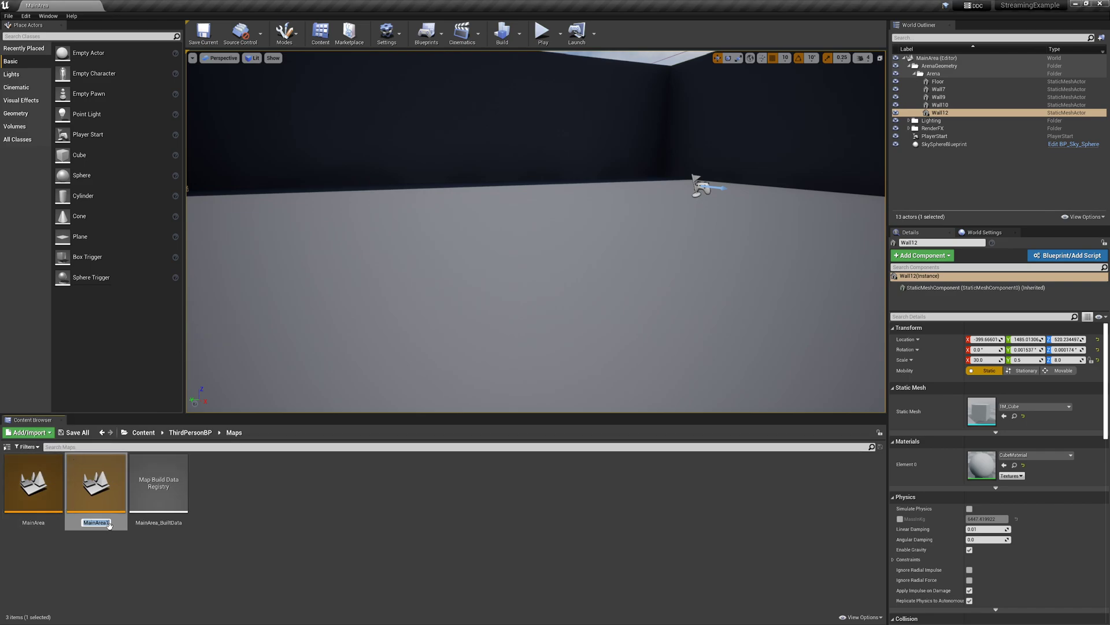
key(Return)
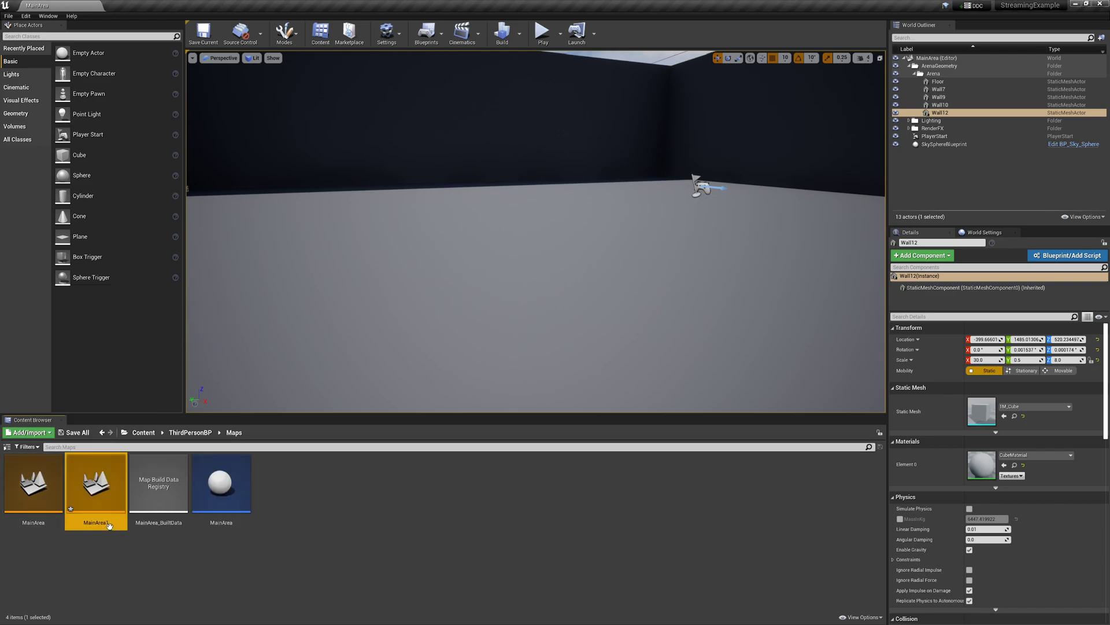
Open the MainArea1 level for editing, saving its unsaved content.
click(176, 562)
double_click(101, 474)
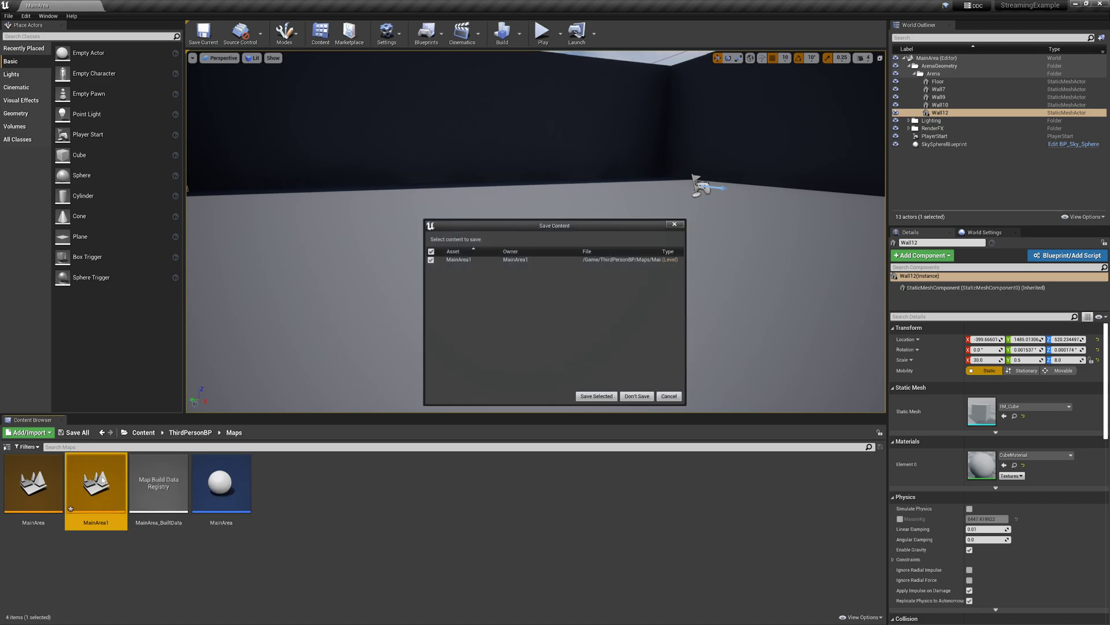
click(591, 400)
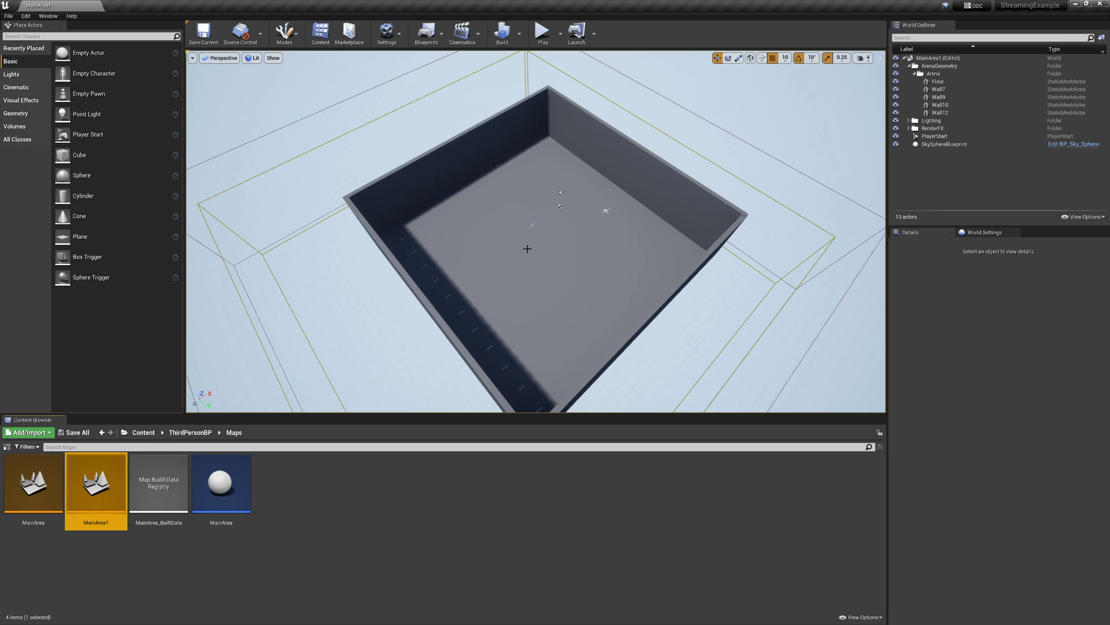
Delete the Wall9 wall and the Lighting folder from MainArea1.
click(413, 286)
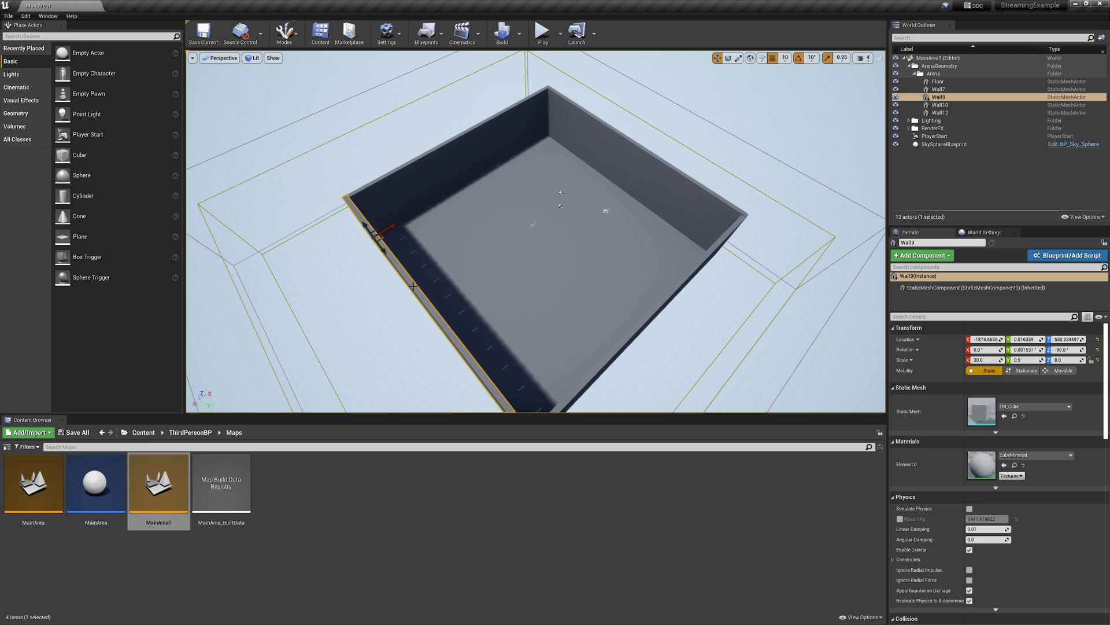
key(Delete)
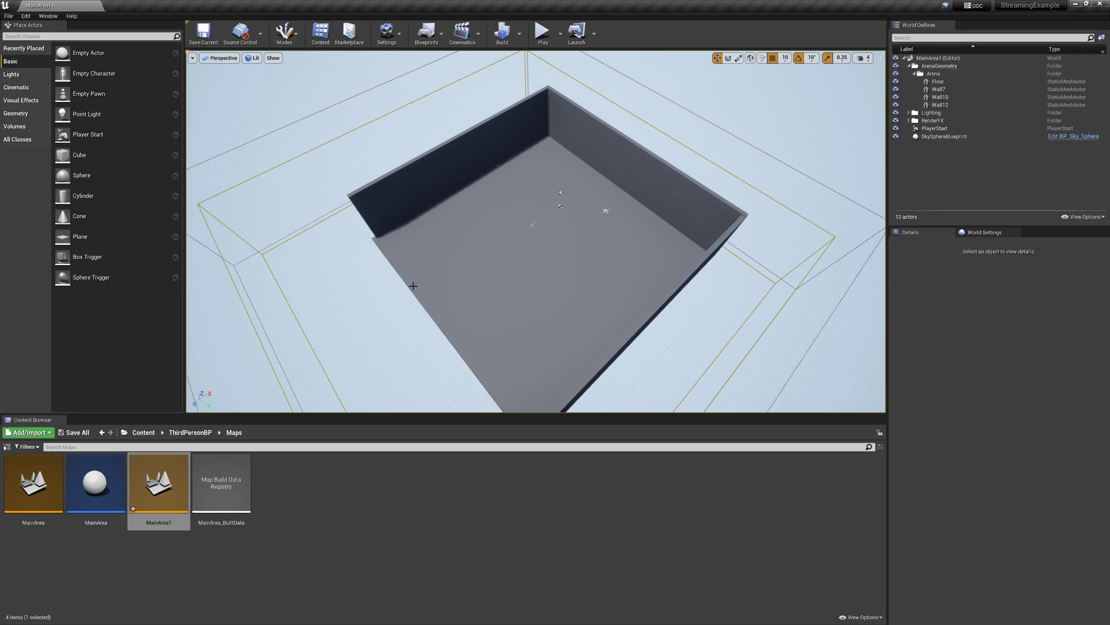
click(929, 115)
key(Delete)
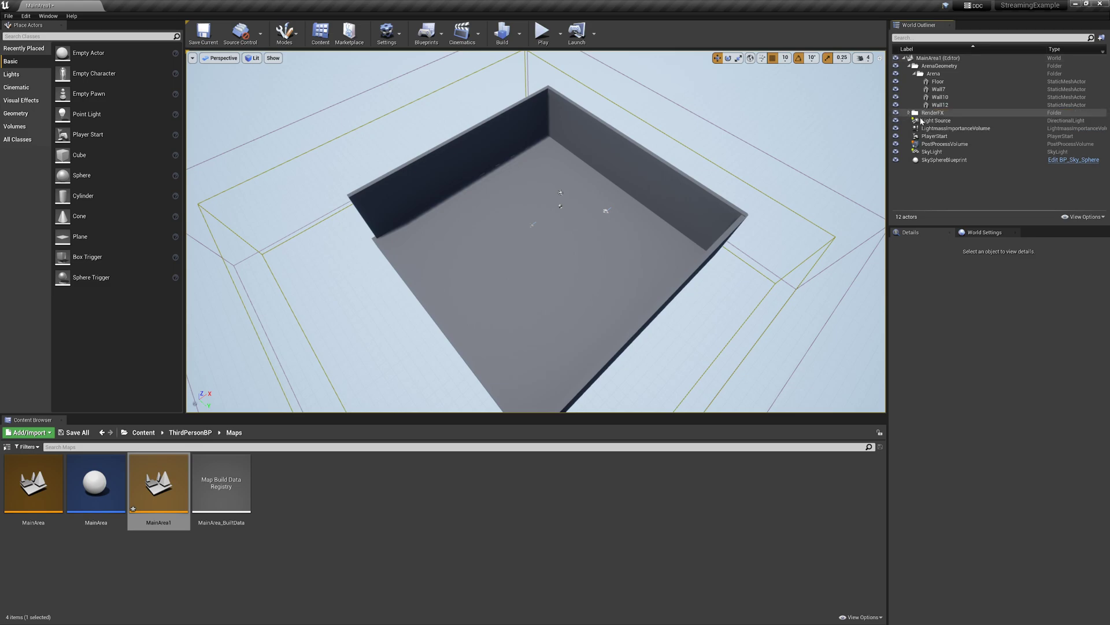
Delete the Light Source, LightmassImportanceVolume, PostProcessVolume and SkyLight actors from MainArea1, accepting the broken sky sphere reference.
click(928, 121)
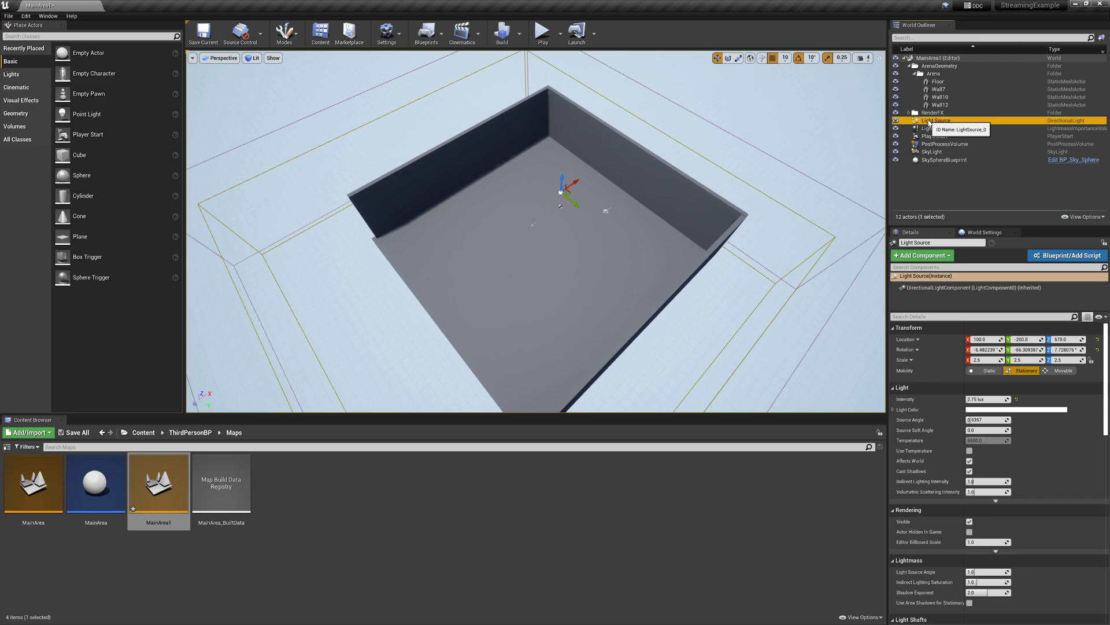
key(Delete)
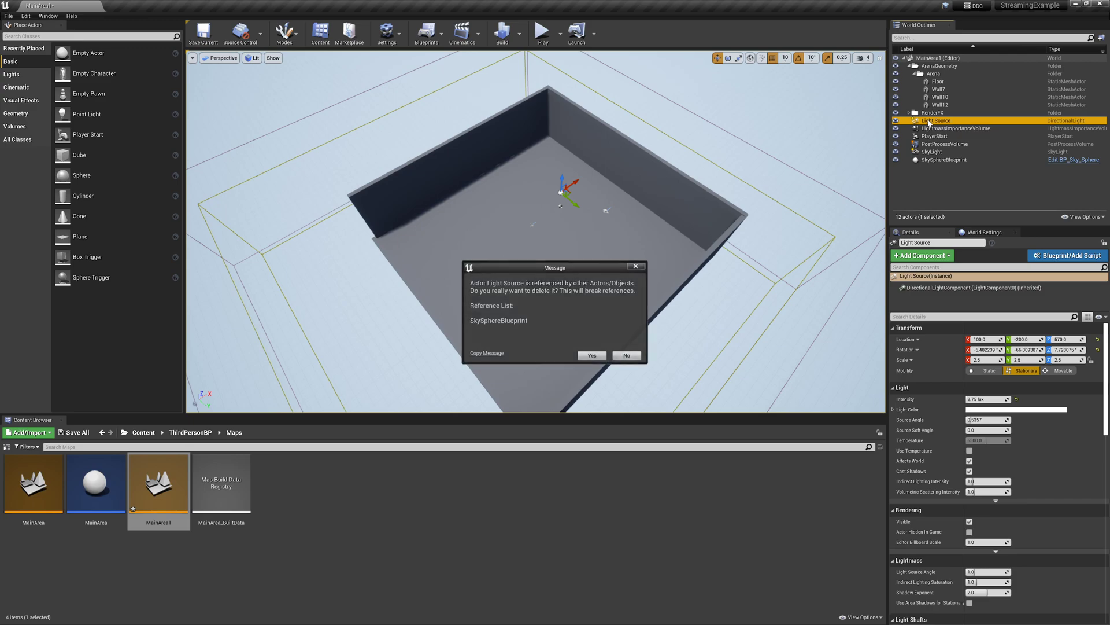
click(588, 354)
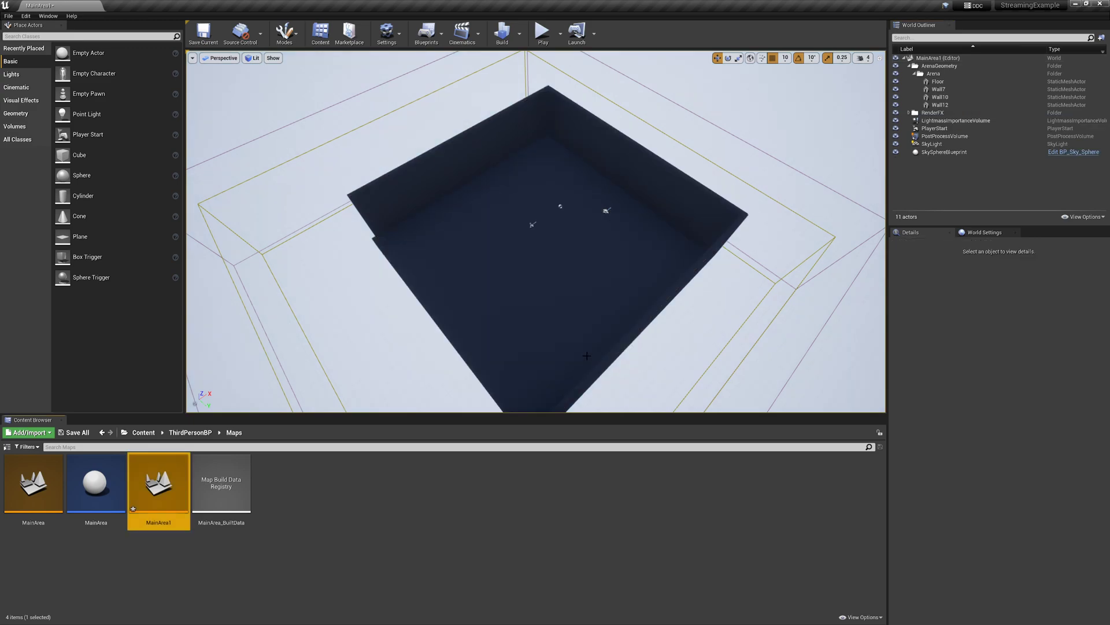
click(931, 121)
key(Delete)
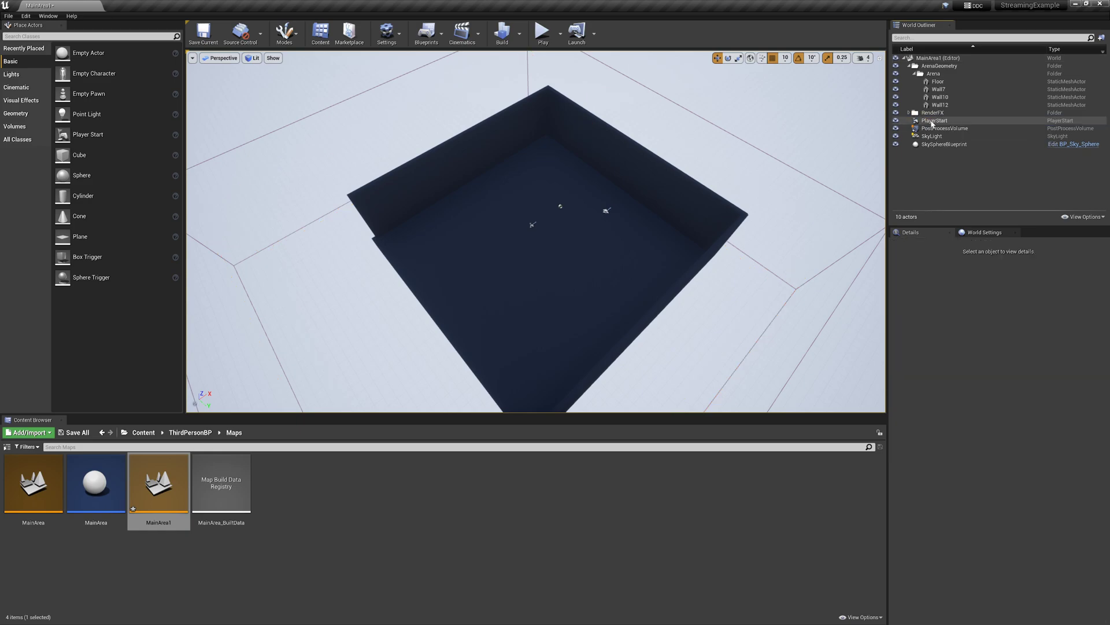
click(933, 128)
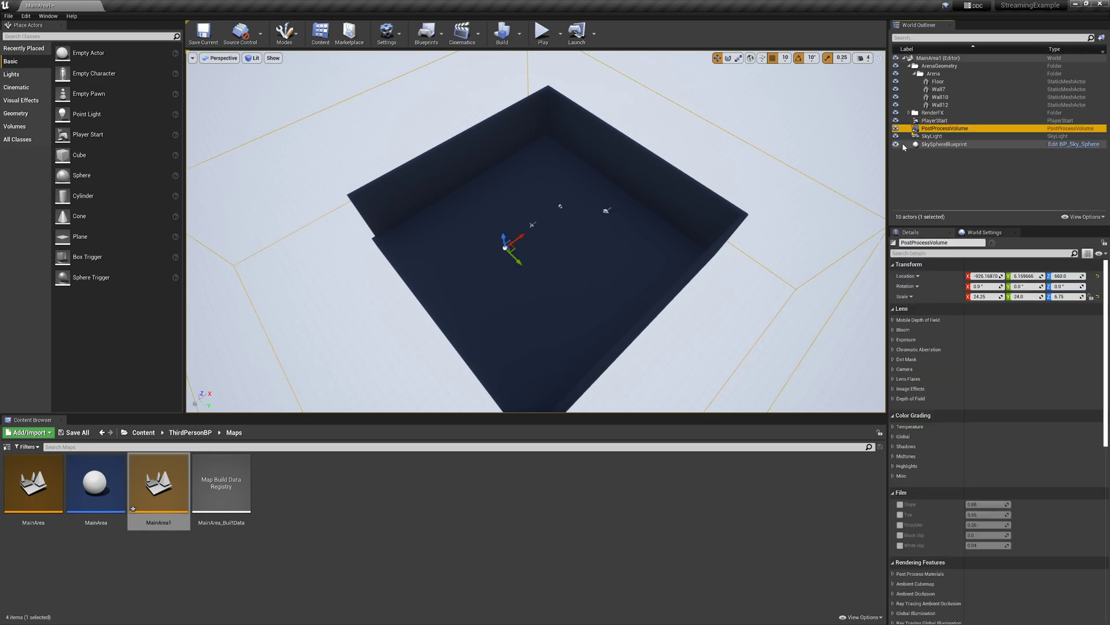
key(Delete)
click(934, 127)
key(Delete)
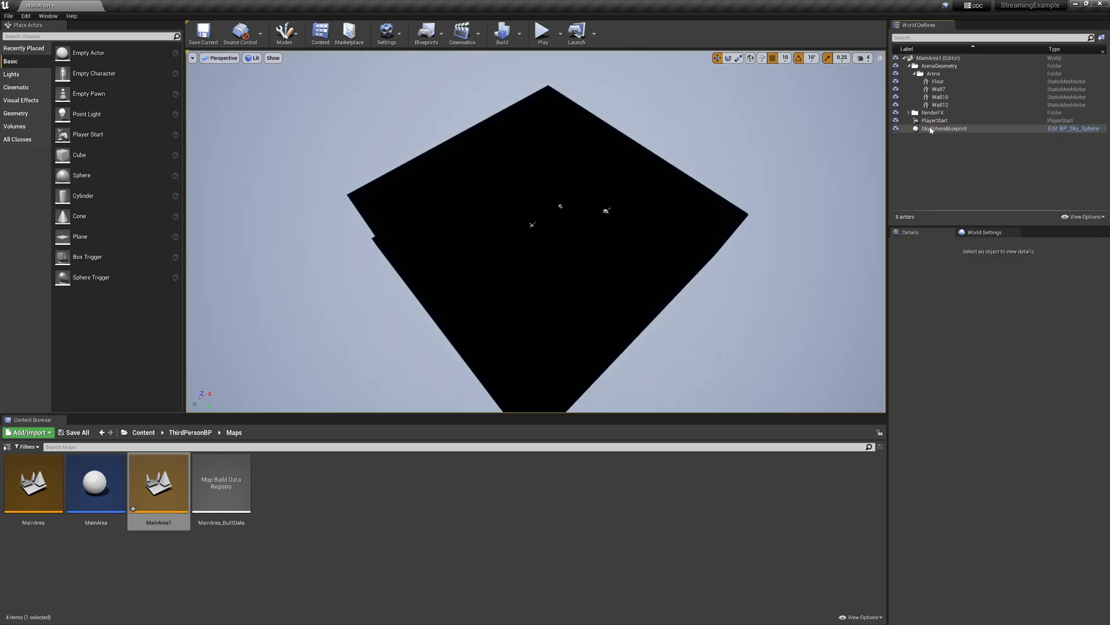
Build the lighting for MainArea1 and inspect the arena from a lower angle.
click(504, 33)
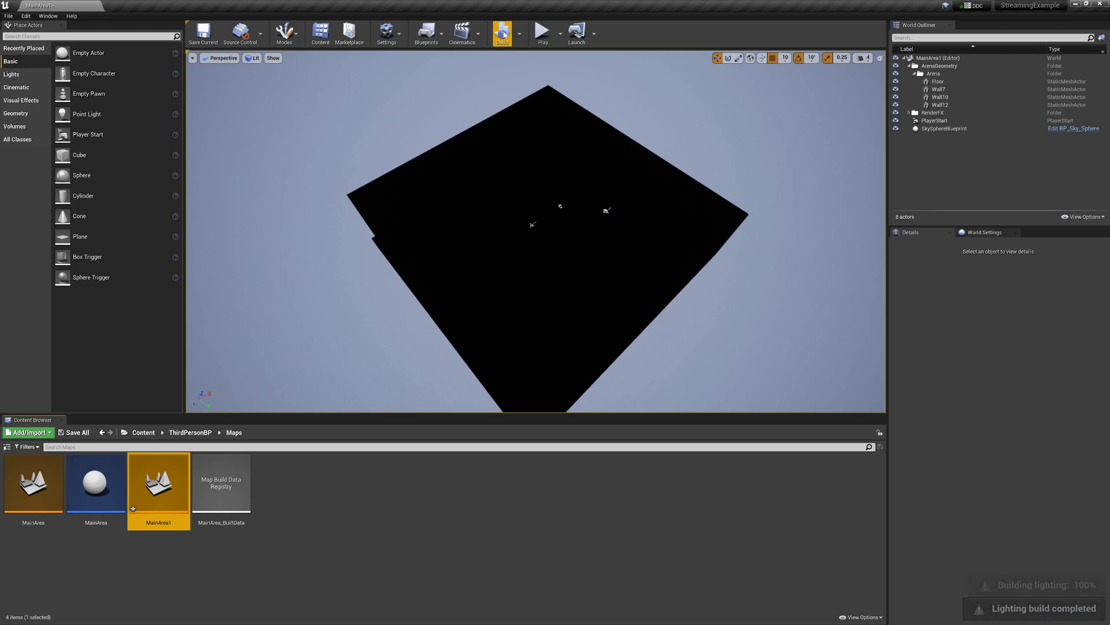
drag(536, 260, 547, 194)
right_drag(547, 194, 540, 159)
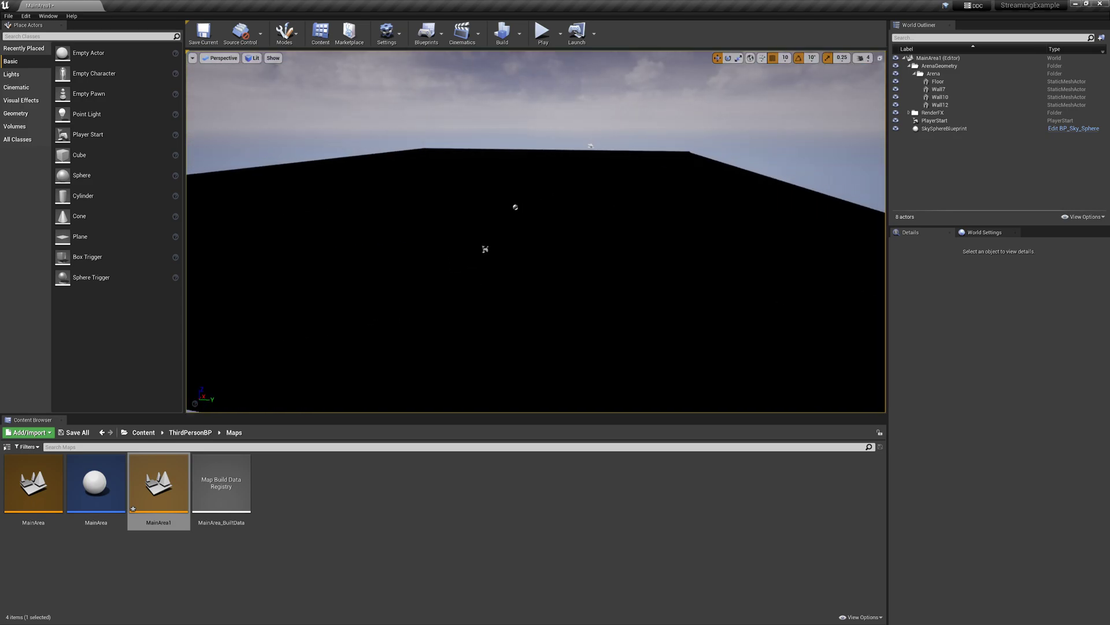
Delete the PlayerStart actor from MainArea1 and save the level.
click(931, 121)
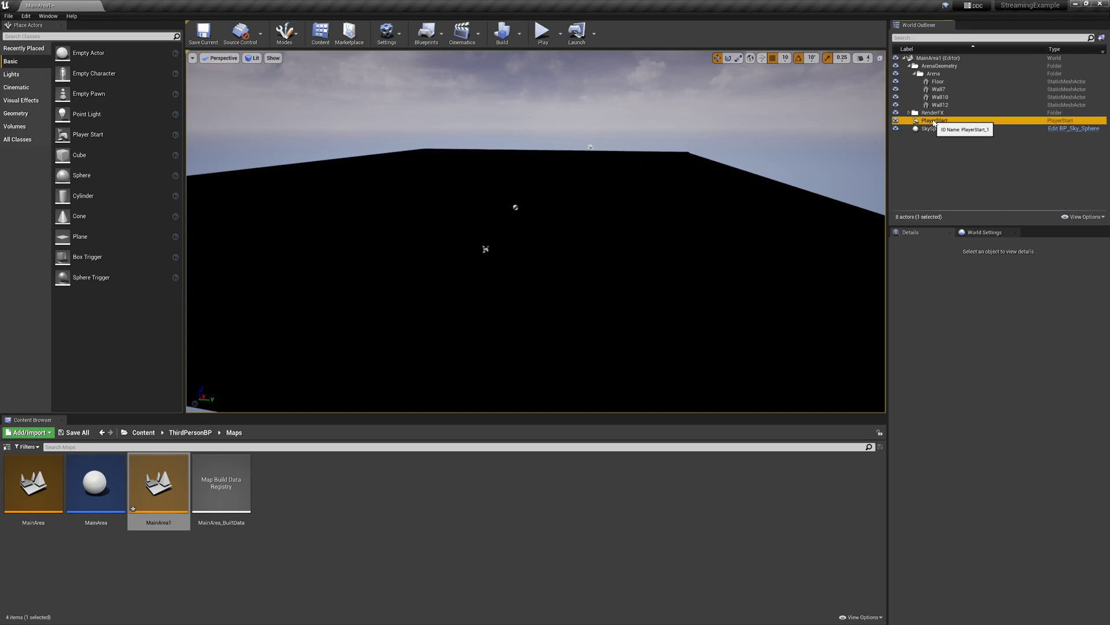
key(Delete)
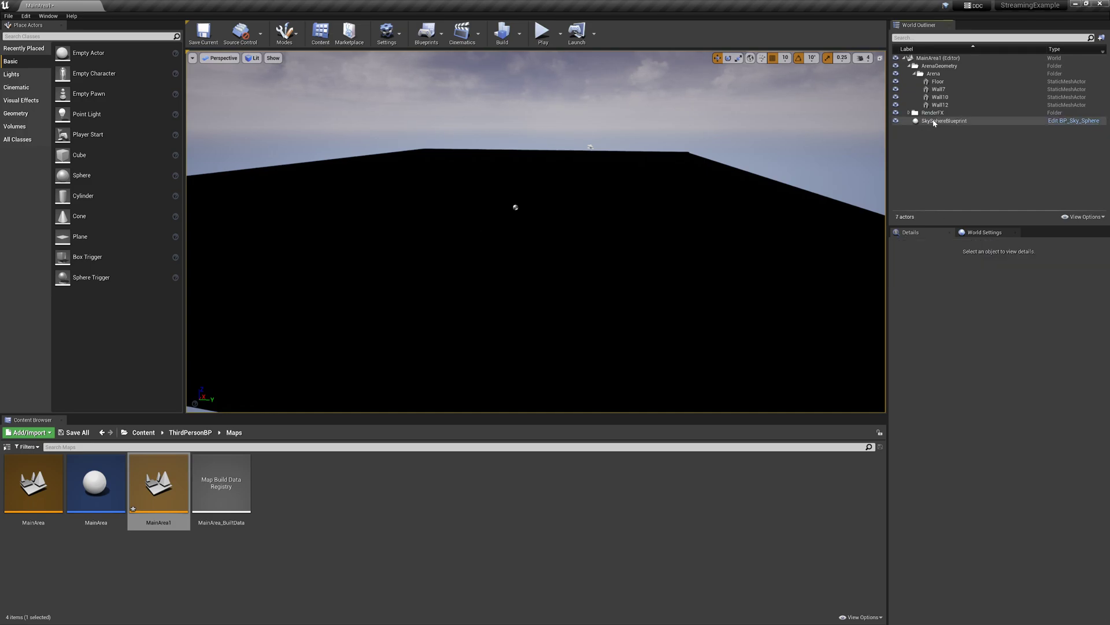
click(200, 38)
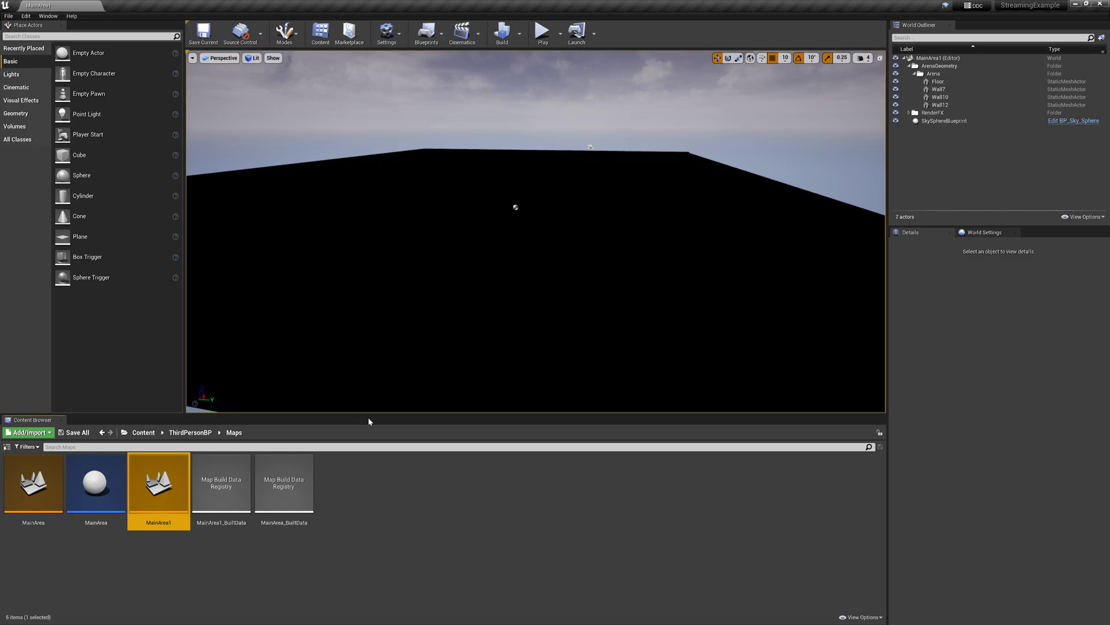
Delete the Wall9 wall from the original MainArea level and rebuild its lighting.
double_click(36, 484)
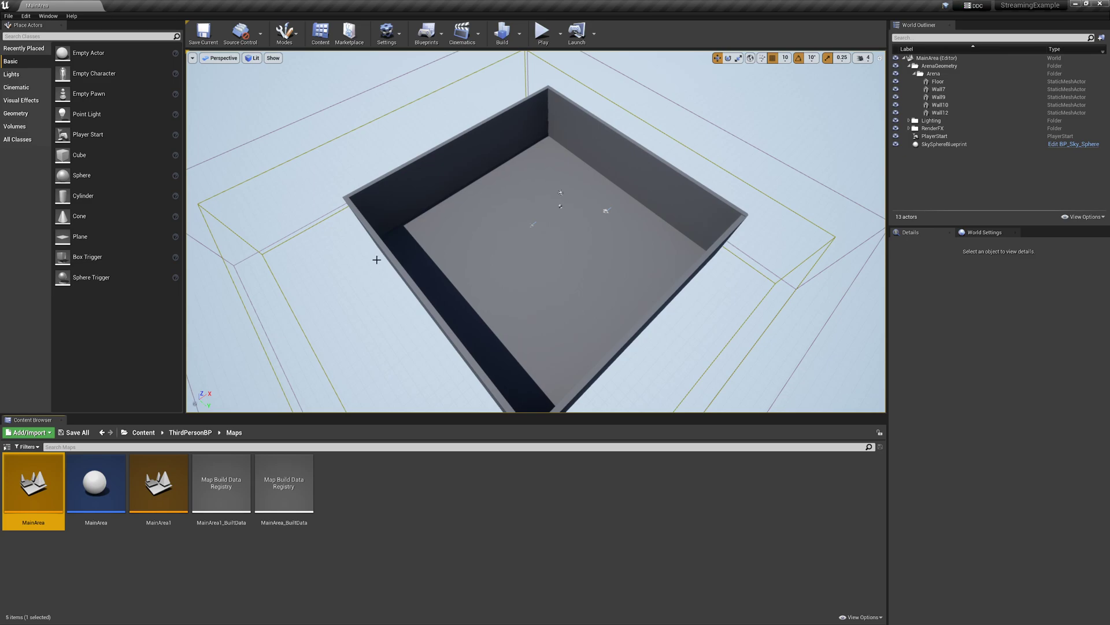
click(404, 273)
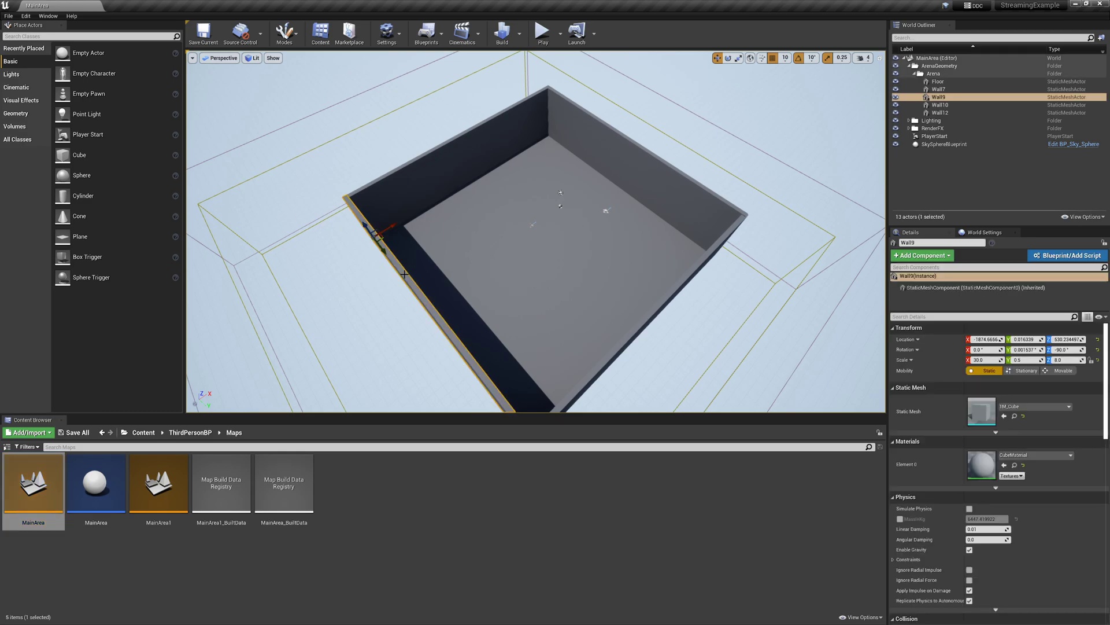
key(Delete)
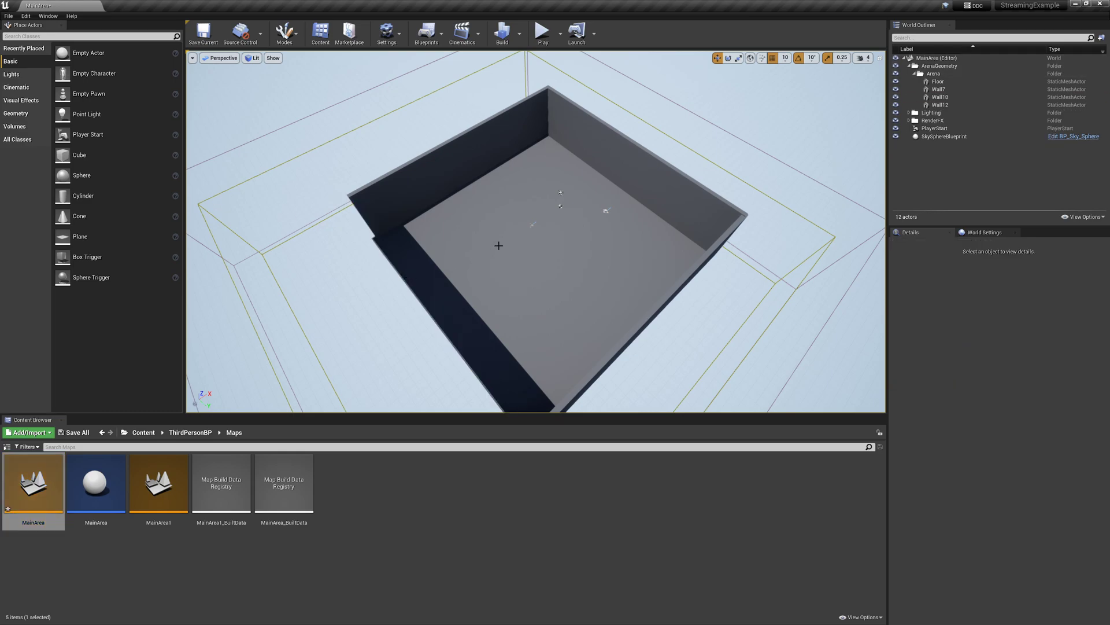
click(502, 33)
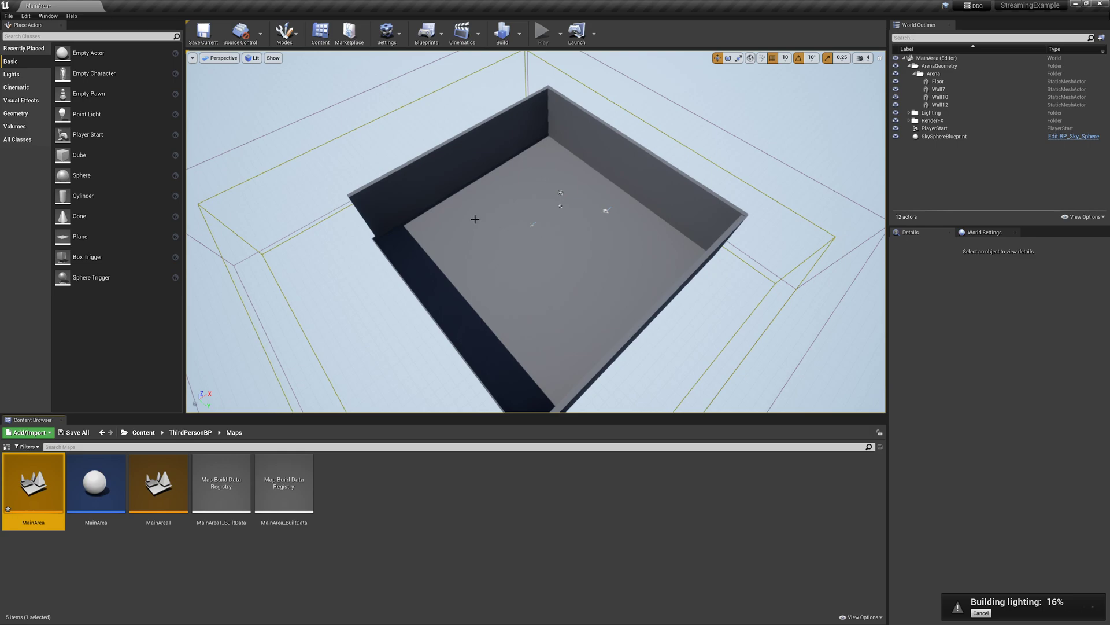
Show the Levels window and place it over the middle of the viewport.
click(53, 17)
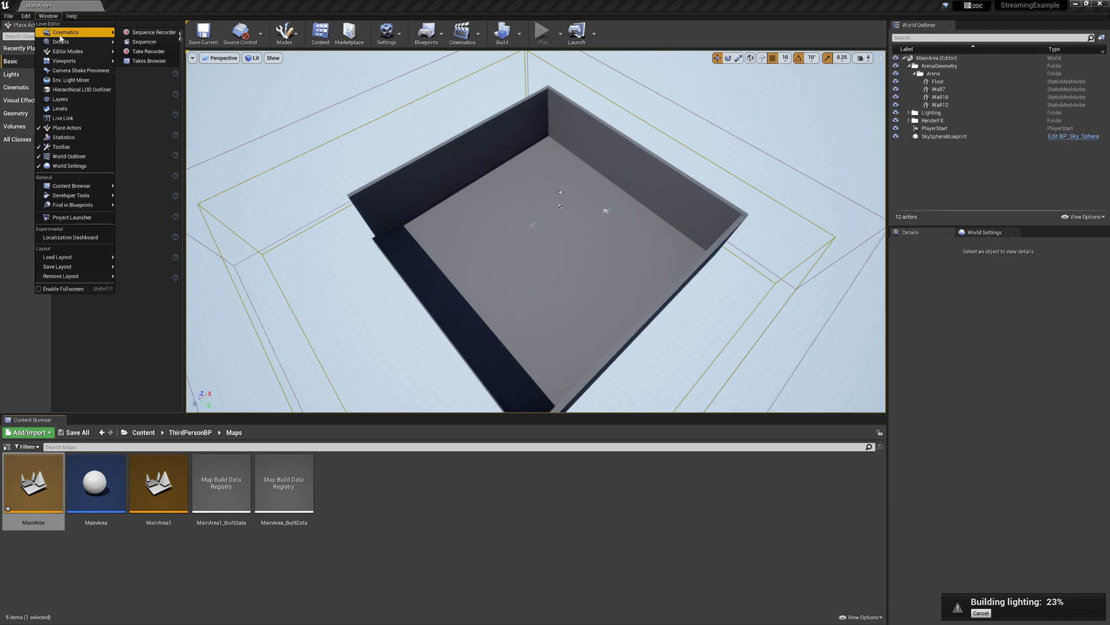
click(60, 109)
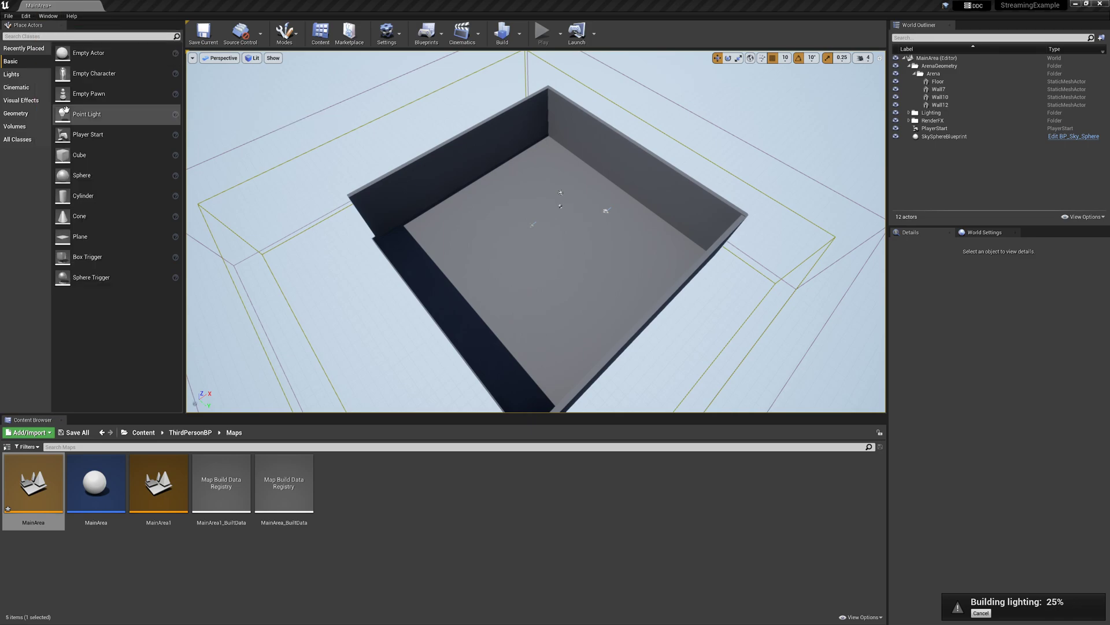
drag(429, 156, 567, 158)
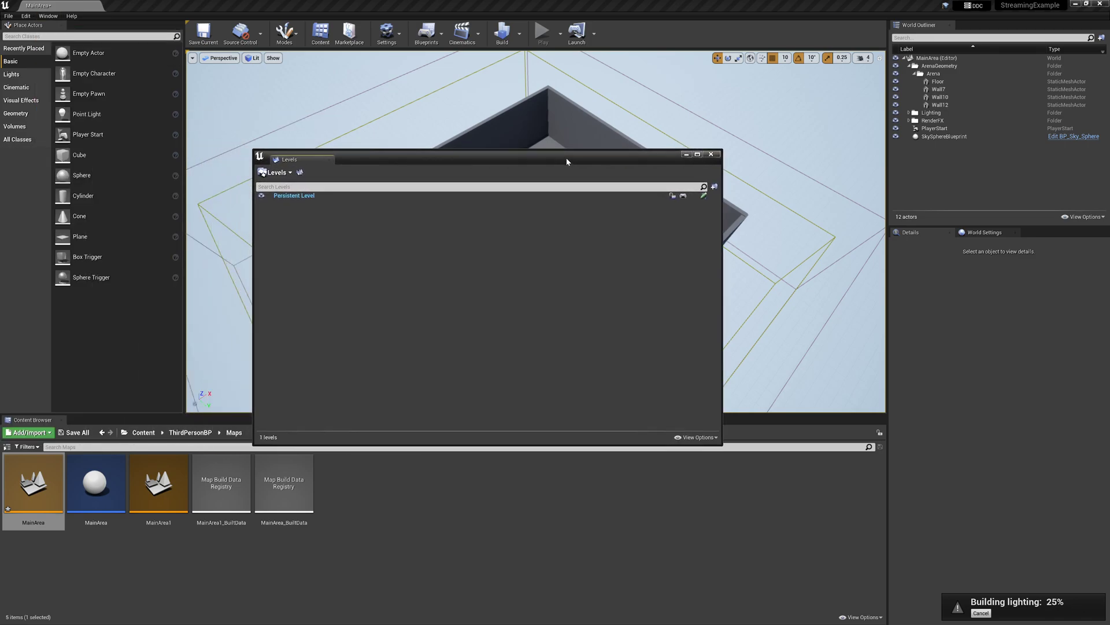
Add the existing MainArea1 level from the Maps folder as a sublevel of the persistent level.
click(297, 197)
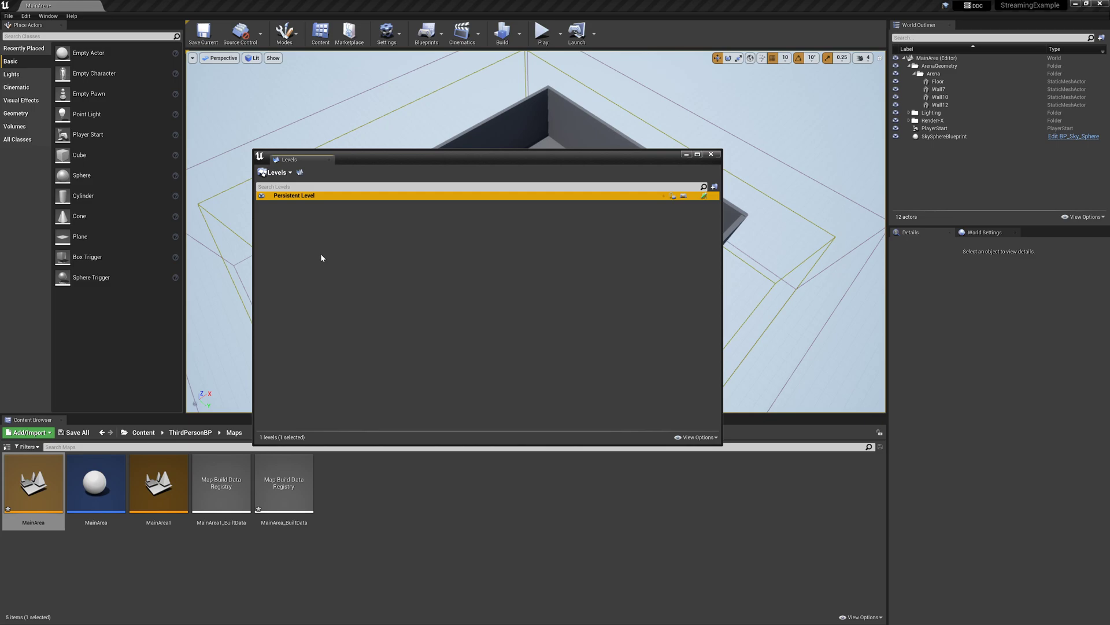
click(287, 173)
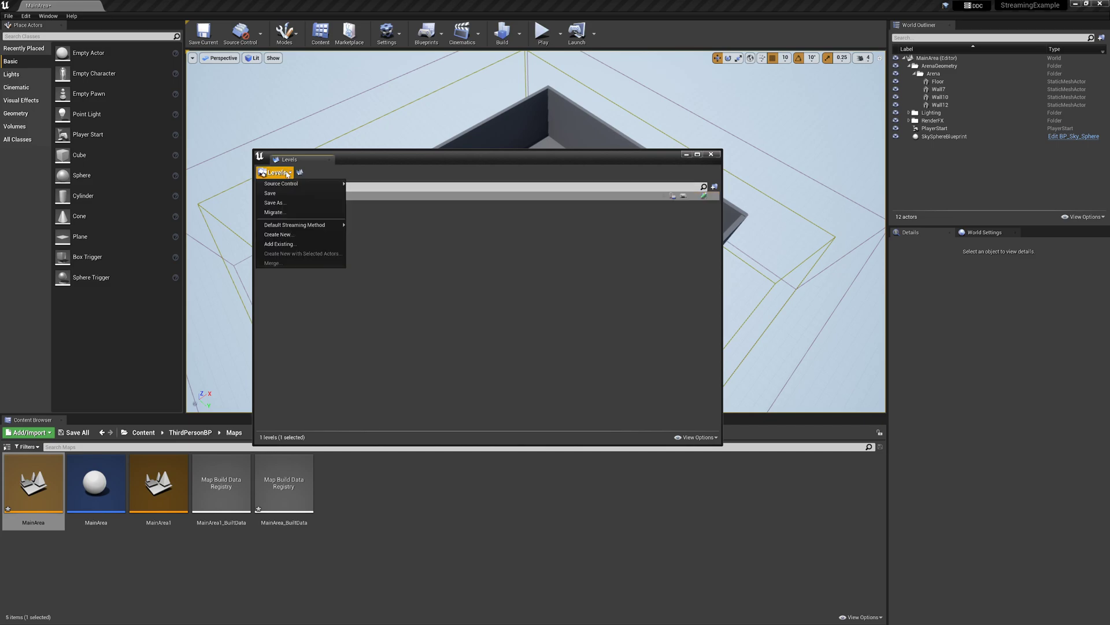
click(282, 245)
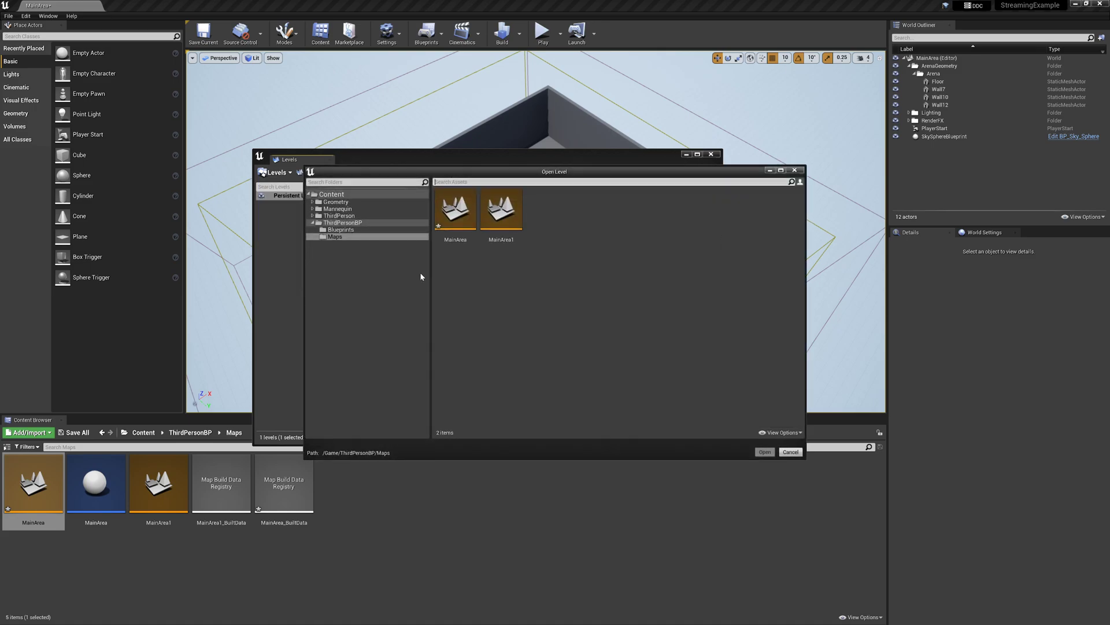
click(492, 211)
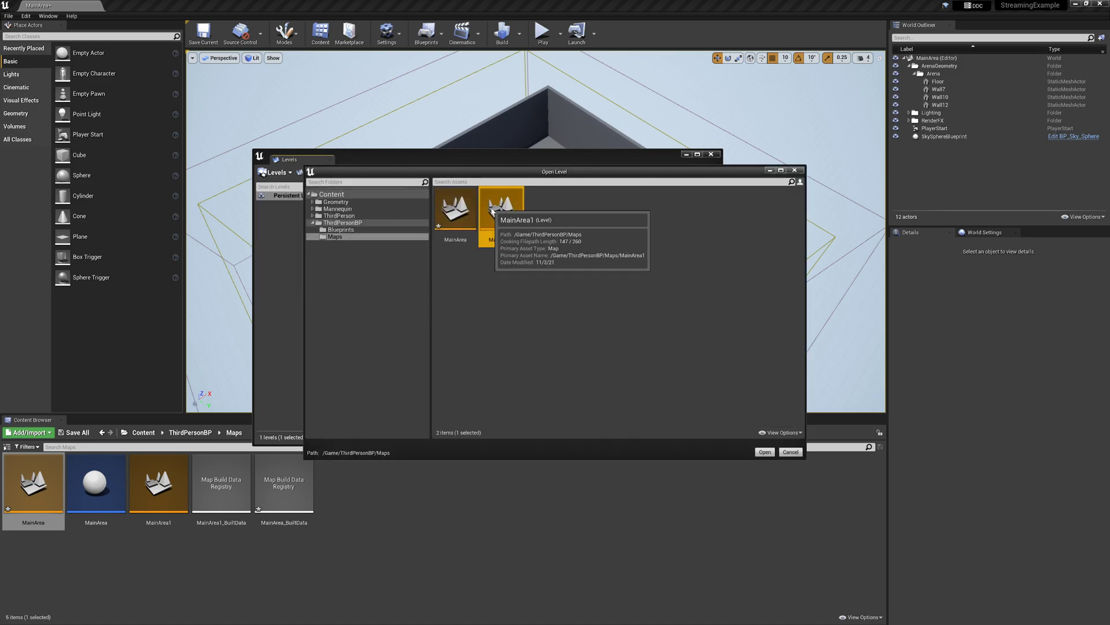
click(765, 452)
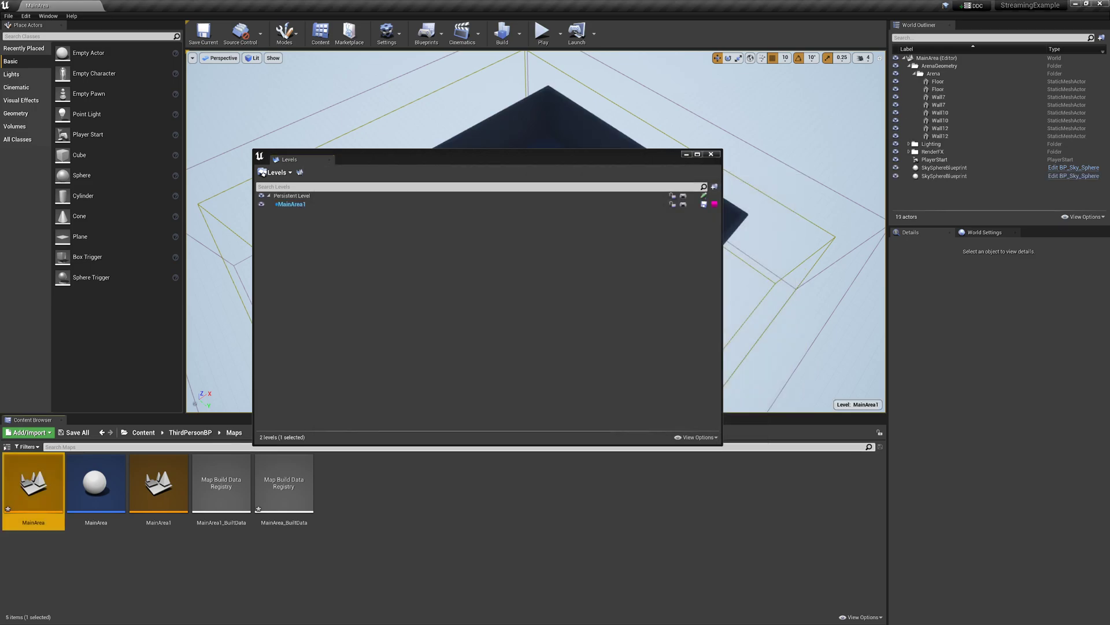
Make the Persistent Level the current level in the Levels window.
click(307, 197)
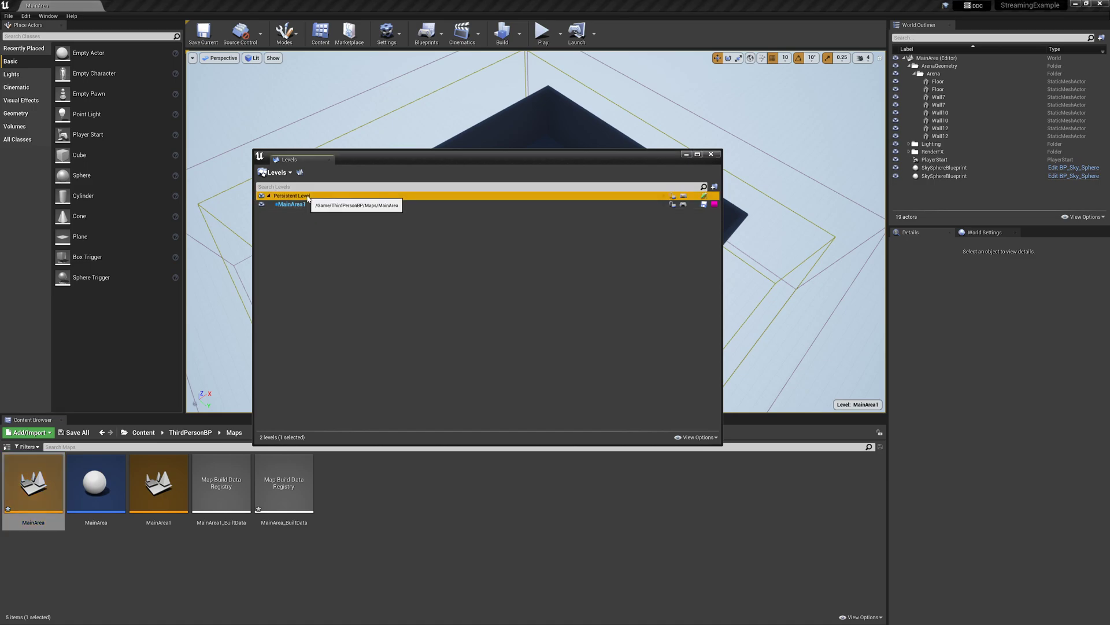
right_click(308, 198)
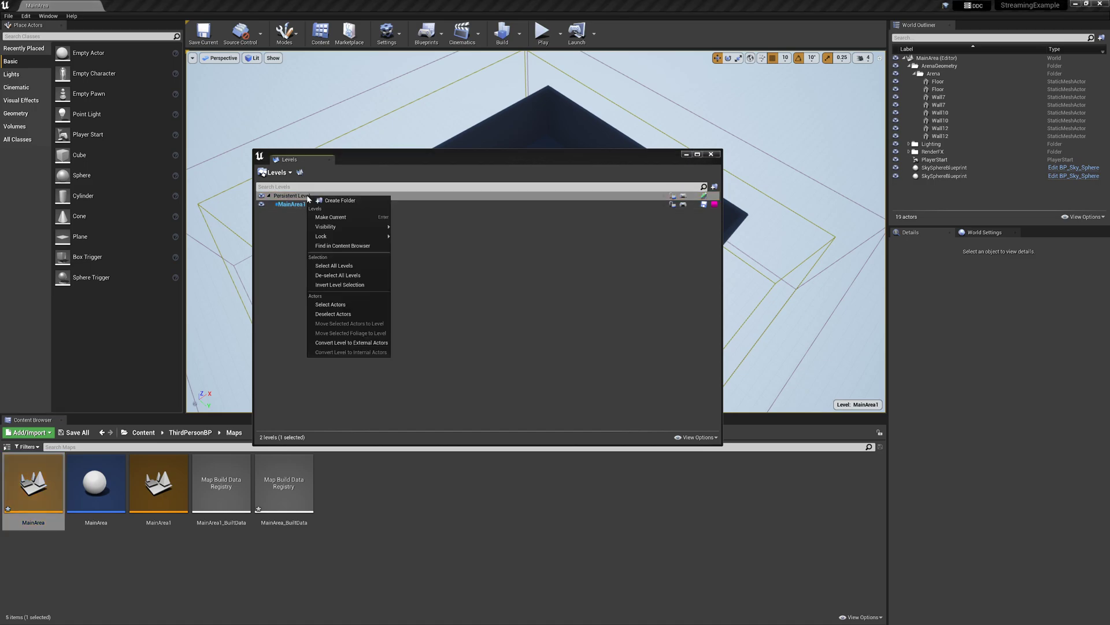
click(349, 218)
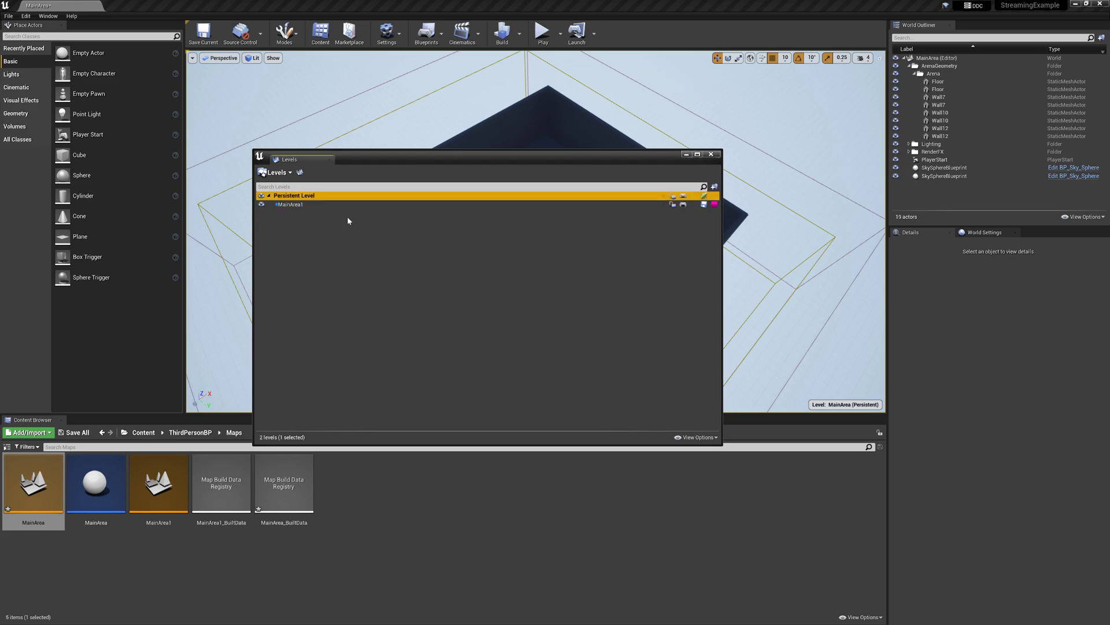
click(317, 234)
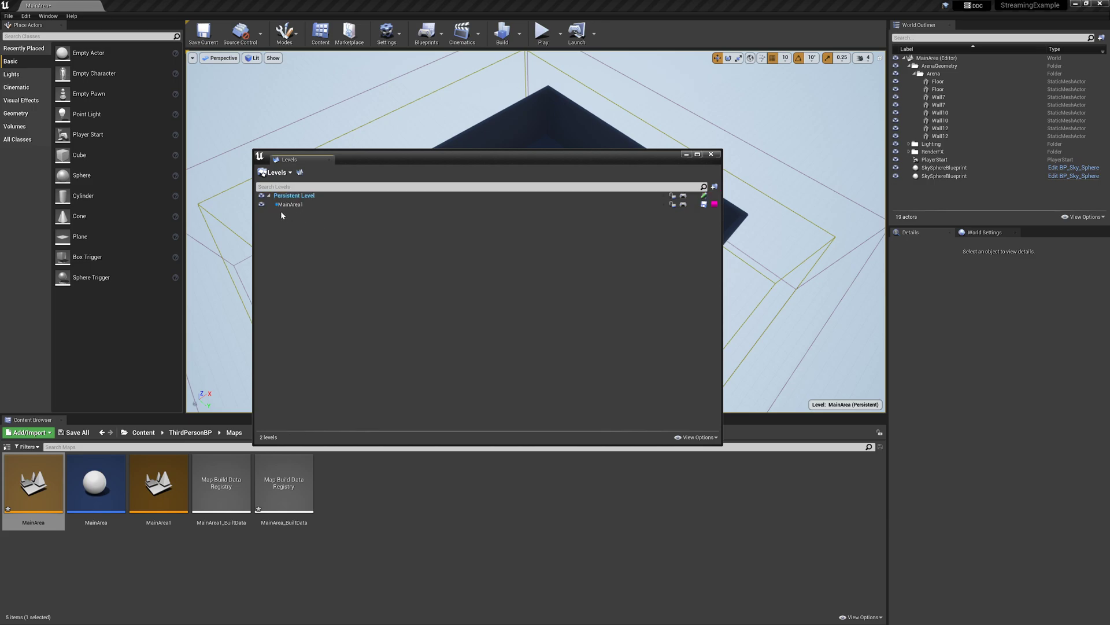
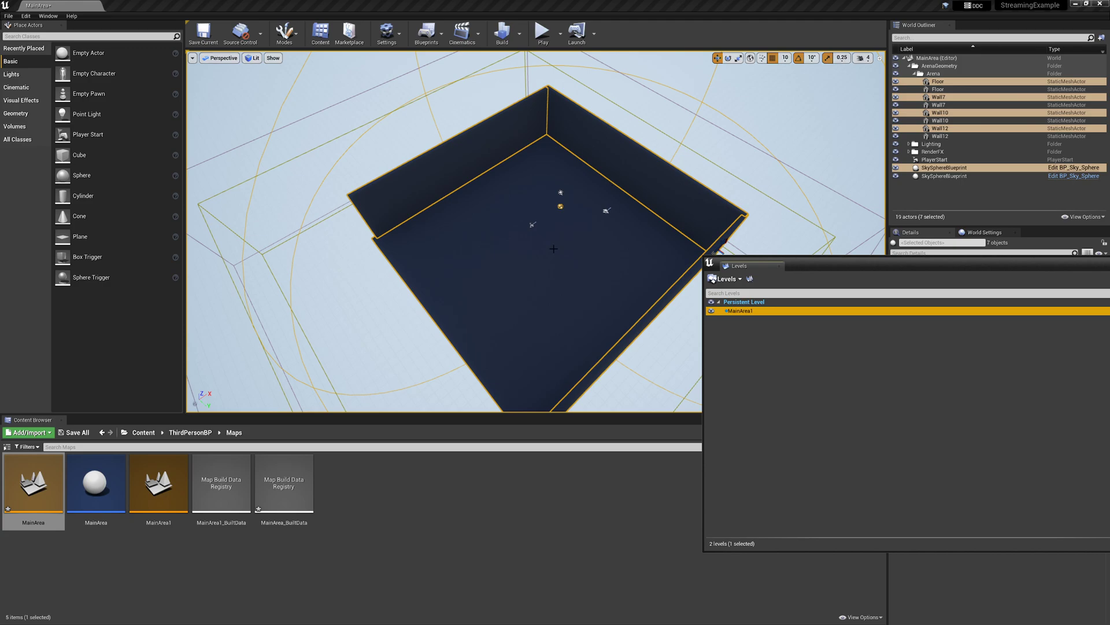
Move the selected MainArea1 actors out of the original arena to its open side, keeping the Levels window clear of the view.
scroll(530, 231, up, 5)
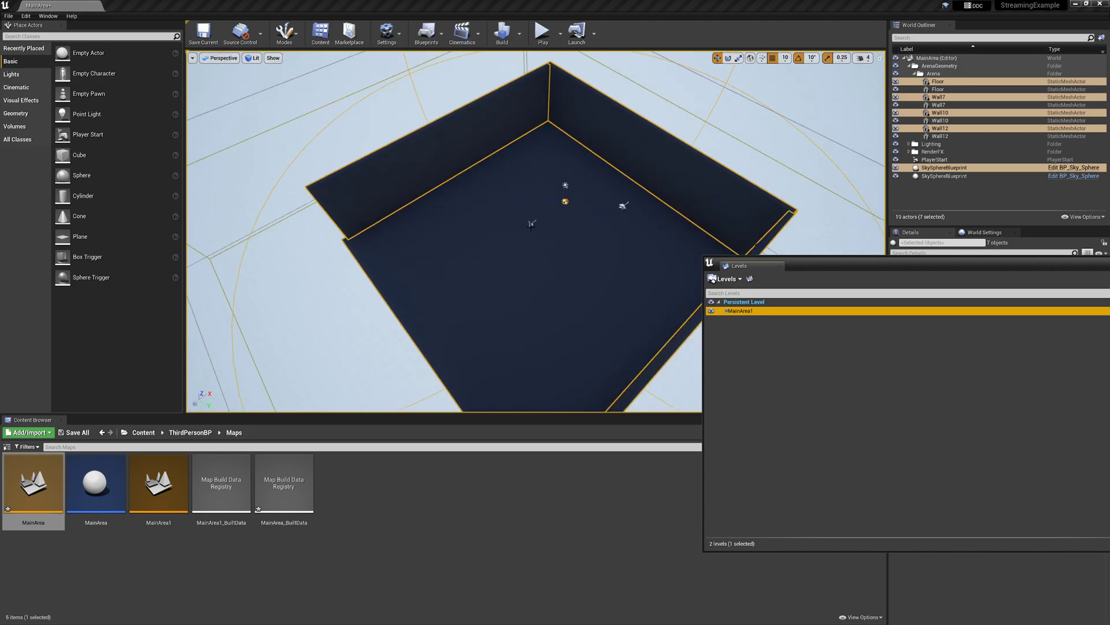
drag(857, 259, 864, 280)
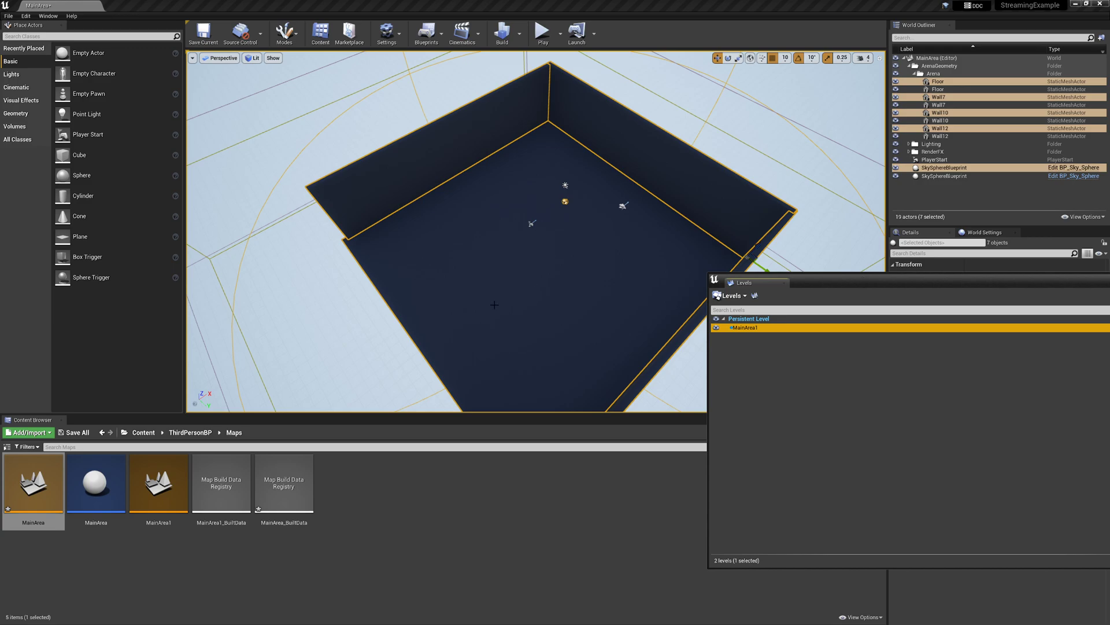
scroll(468, 265, down, 5)
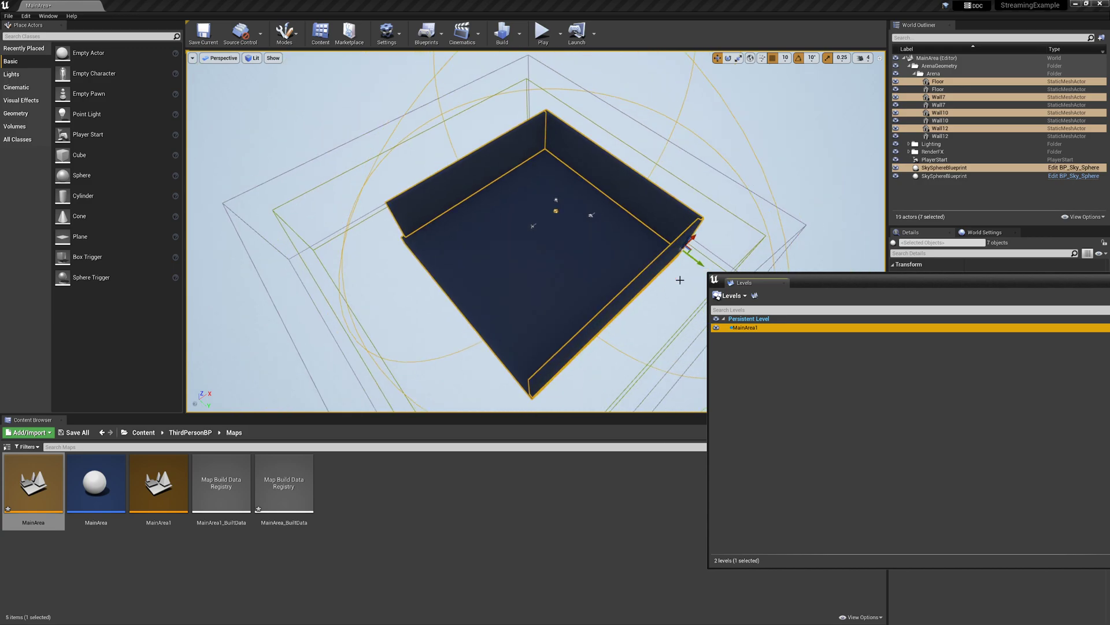
drag(694, 240, 524, 345)
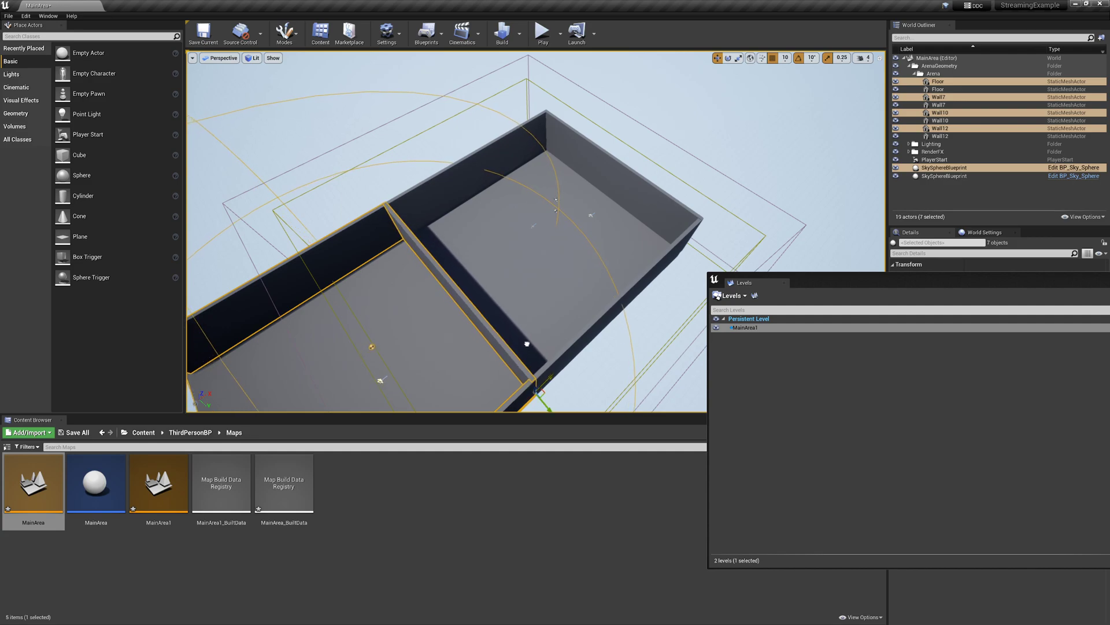
Rotate the selected MainArea1 actors 180 degrees about the vertical axis.
click(728, 58)
scroll(567, 233, down, 2)
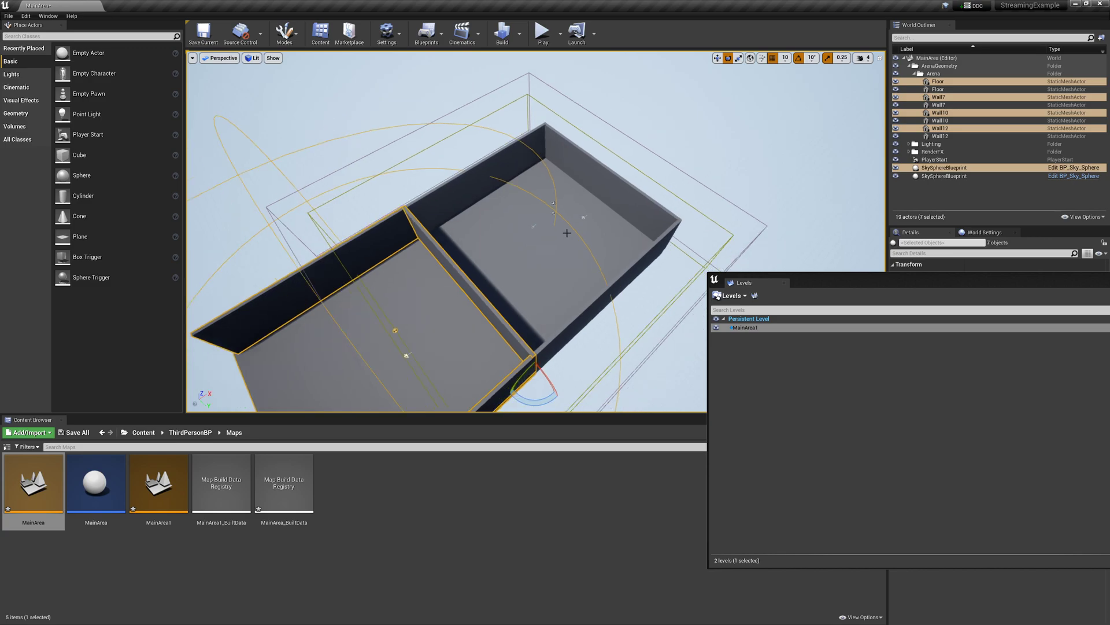
scroll(569, 248, down, 3)
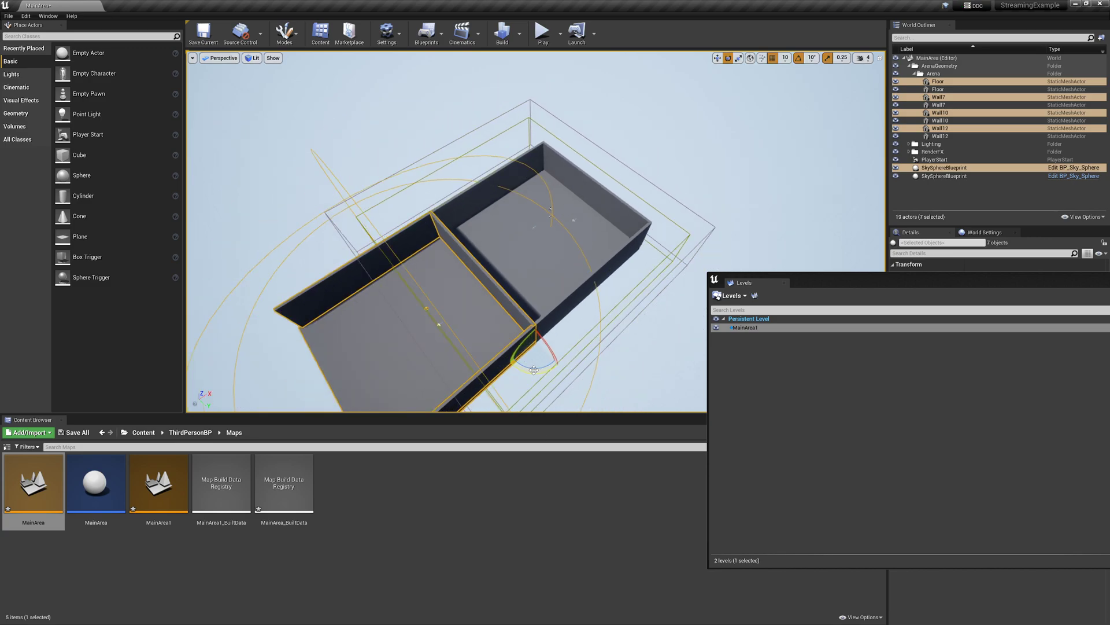
drag(538, 367, 496, 373)
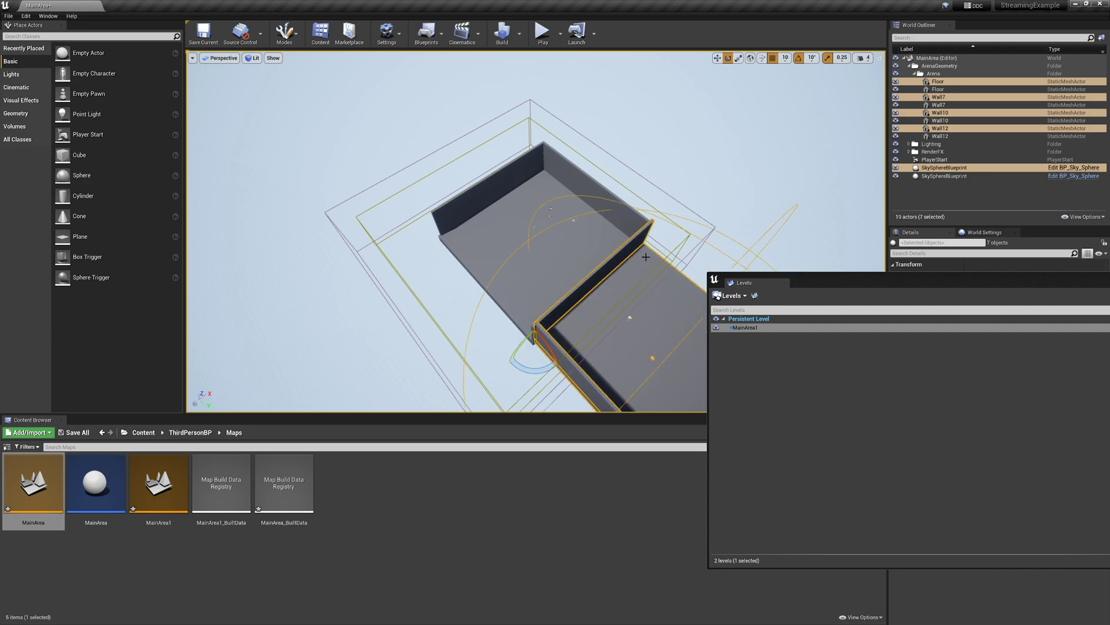
Move the MainArea1 actors until their open side meets the original arena's open side, and close the Levels window.
click(717, 58)
drag(547, 363, 309, 341)
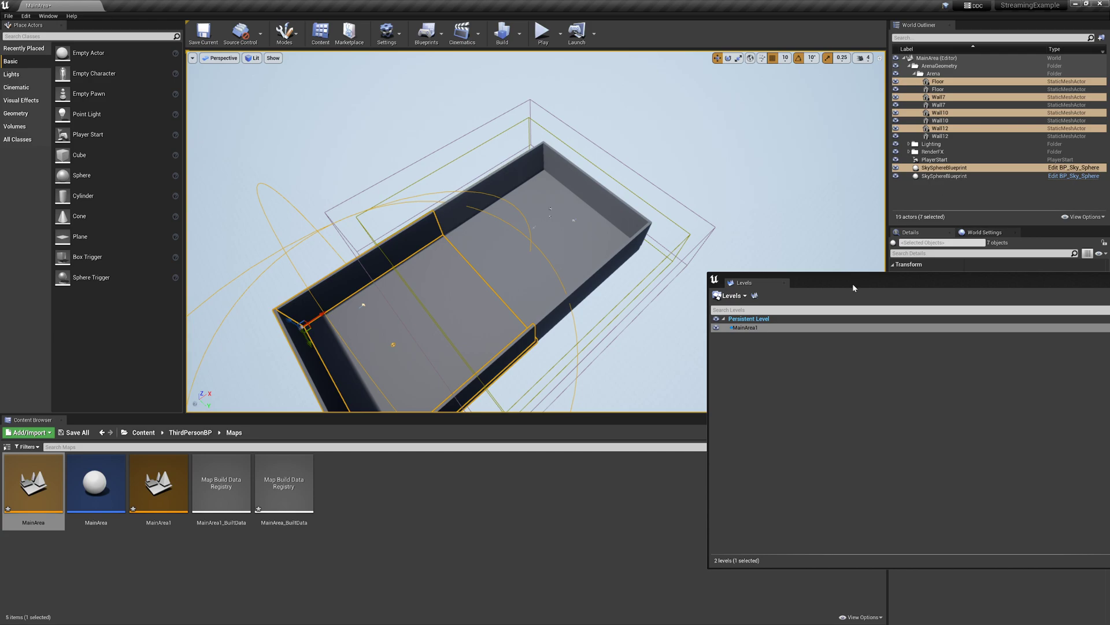
drag(848, 283, 557, 224)
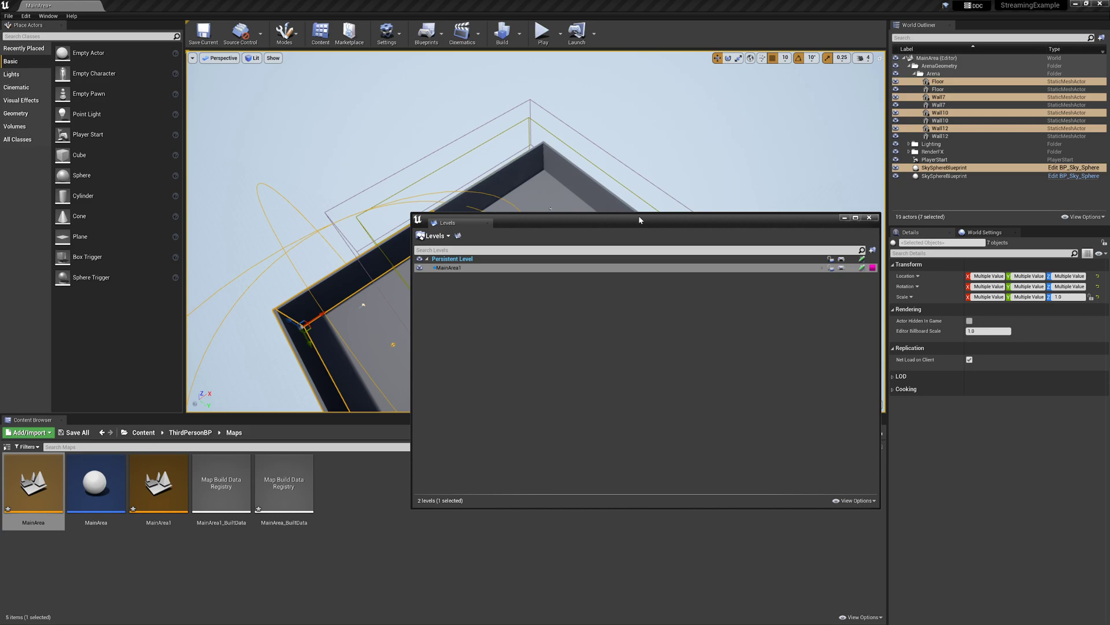
drag(632, 224, 560, 201)
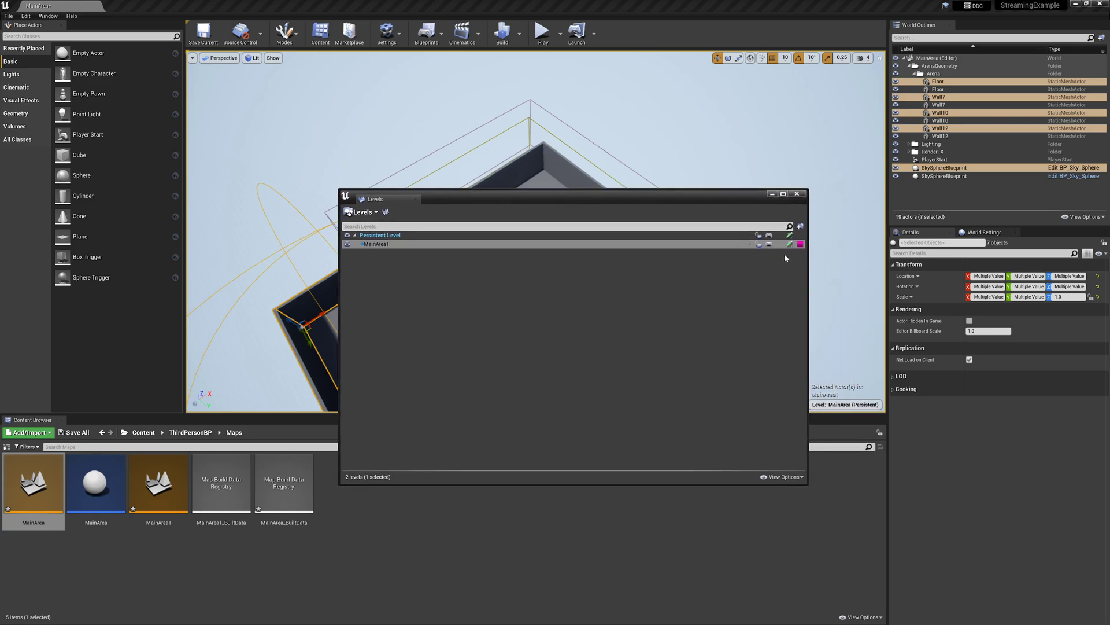
click(797, 195)
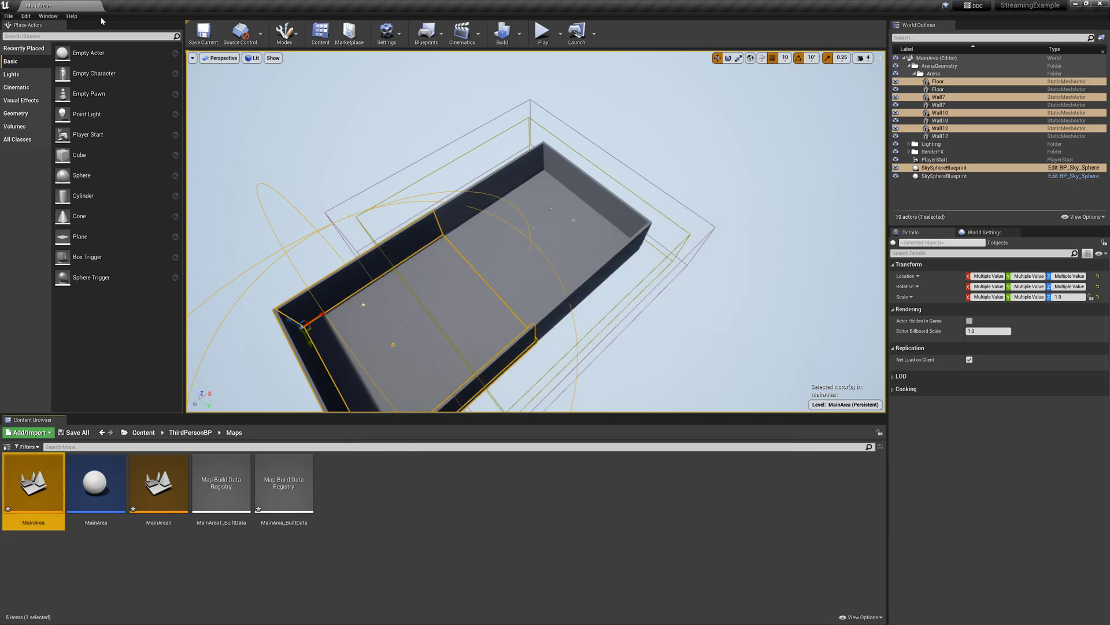
Inspect the joined arenas from above and select each of the two floors in turn to tell the levels apart.
scroll(514, 259, up, 6)
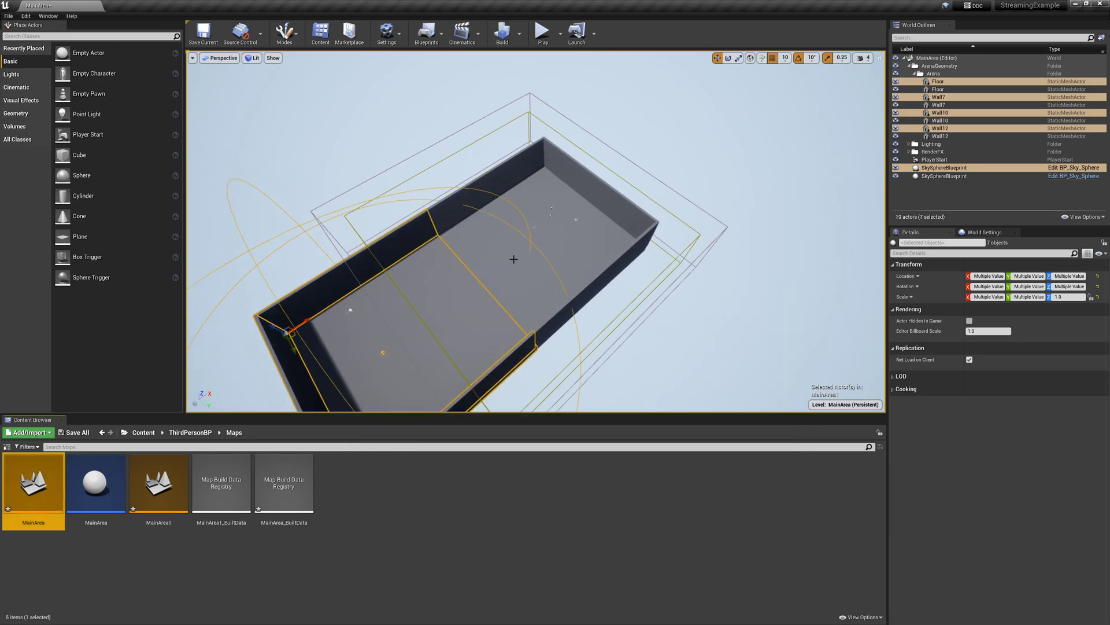
scroll(513, 259, up, 6)
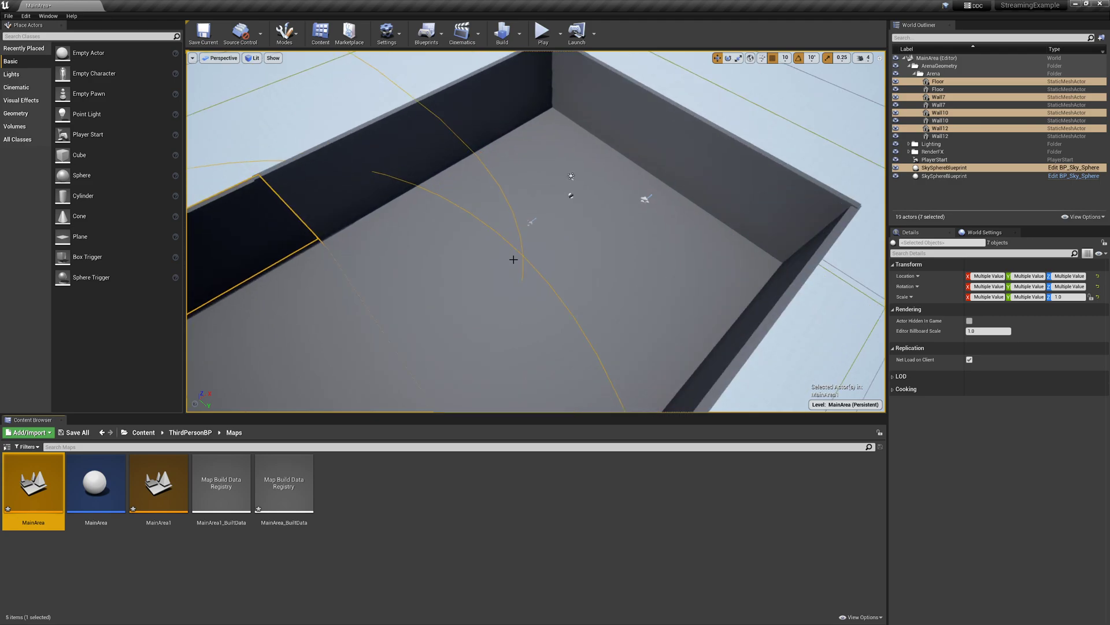
mouse_move(298, 180)
right_down()
mouse_move(359, 199)
mouse_move(298, 181)
right_up()
scroll(452, 273, down, 6)
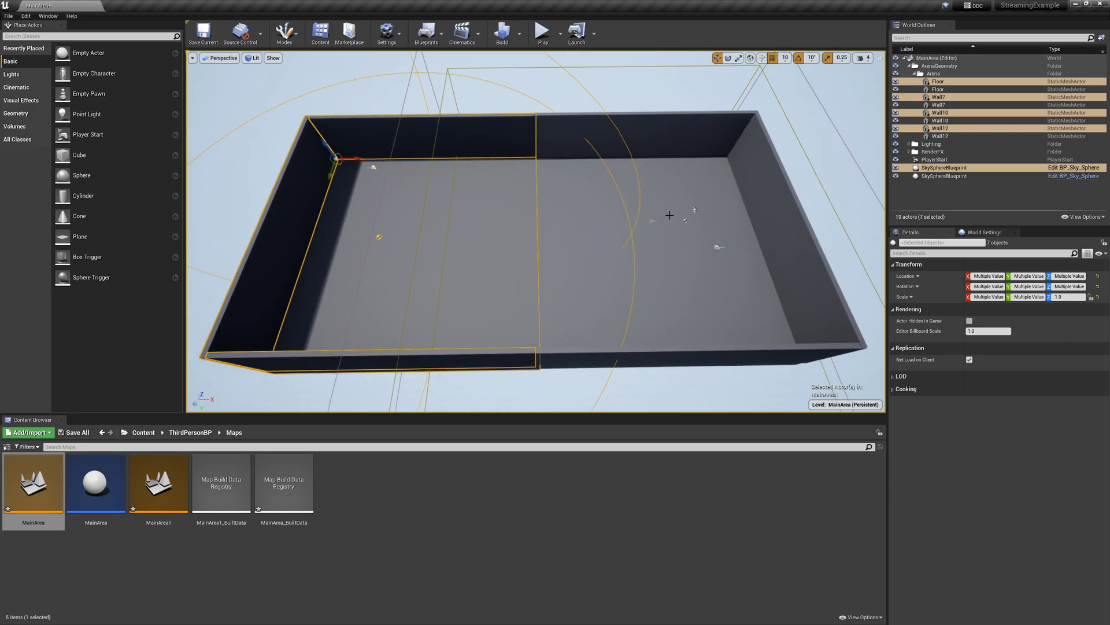
click(701, 185)
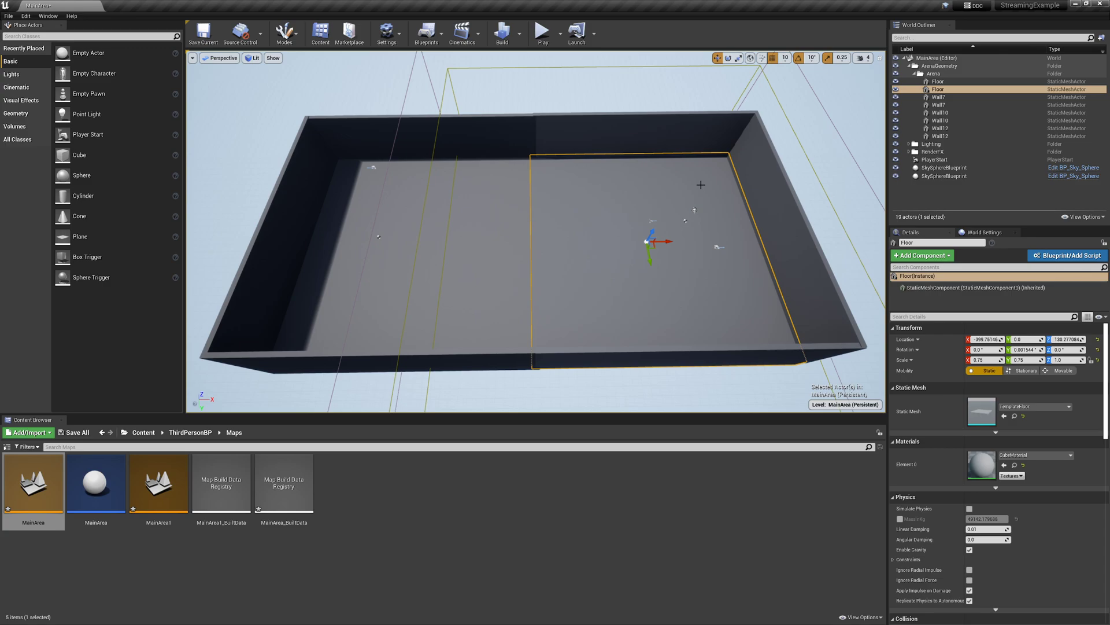
click(318, 223)
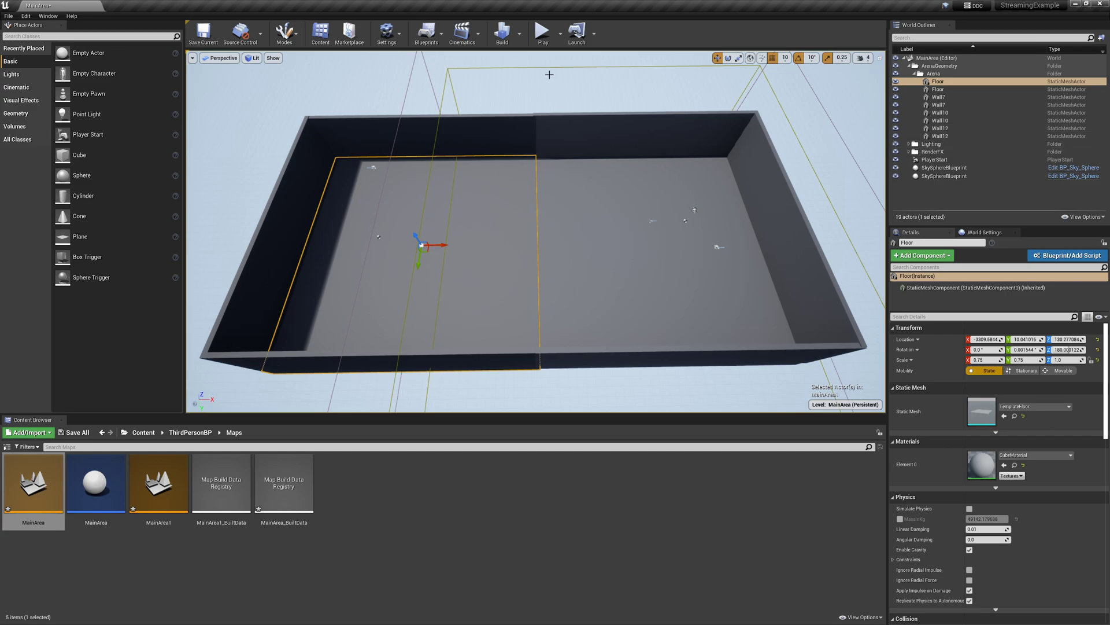
Build the lighting for the combined arena levels and dismiss the Message Log.
click(497, 34)
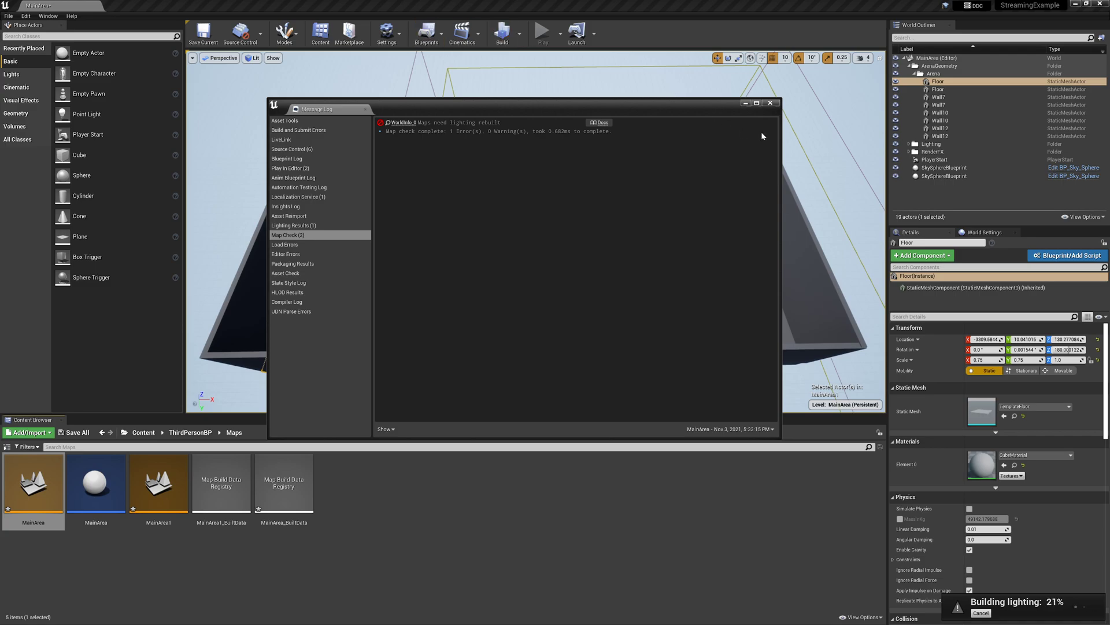
click(749, 104)
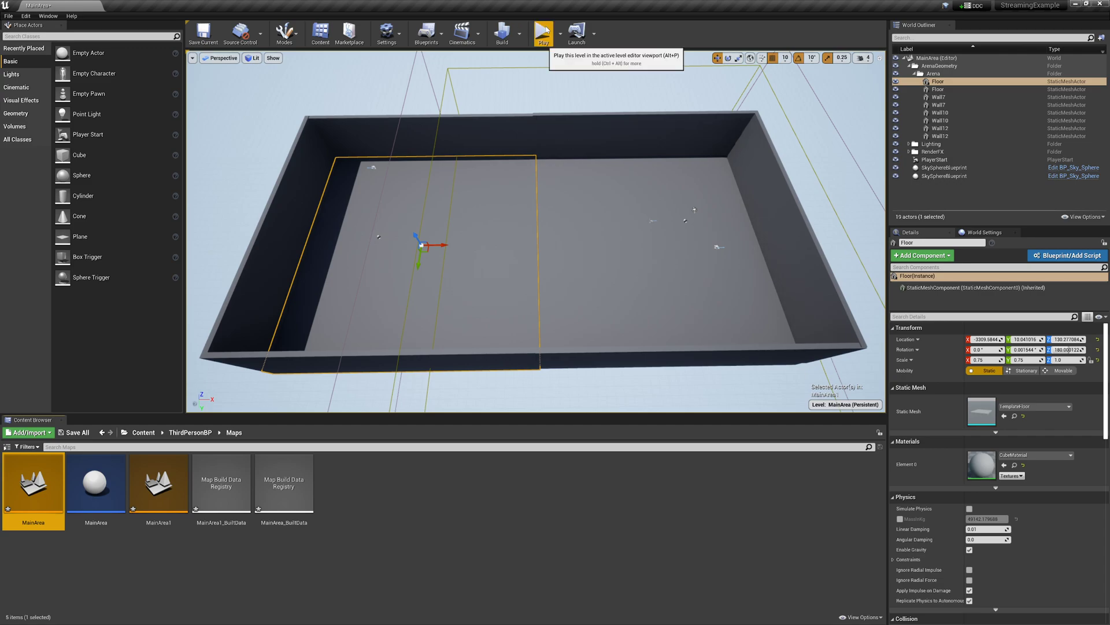
Play the level in the viewport, run the character to the arena's open edge to check for MainArea1, and stop playing.
click(546, 31)
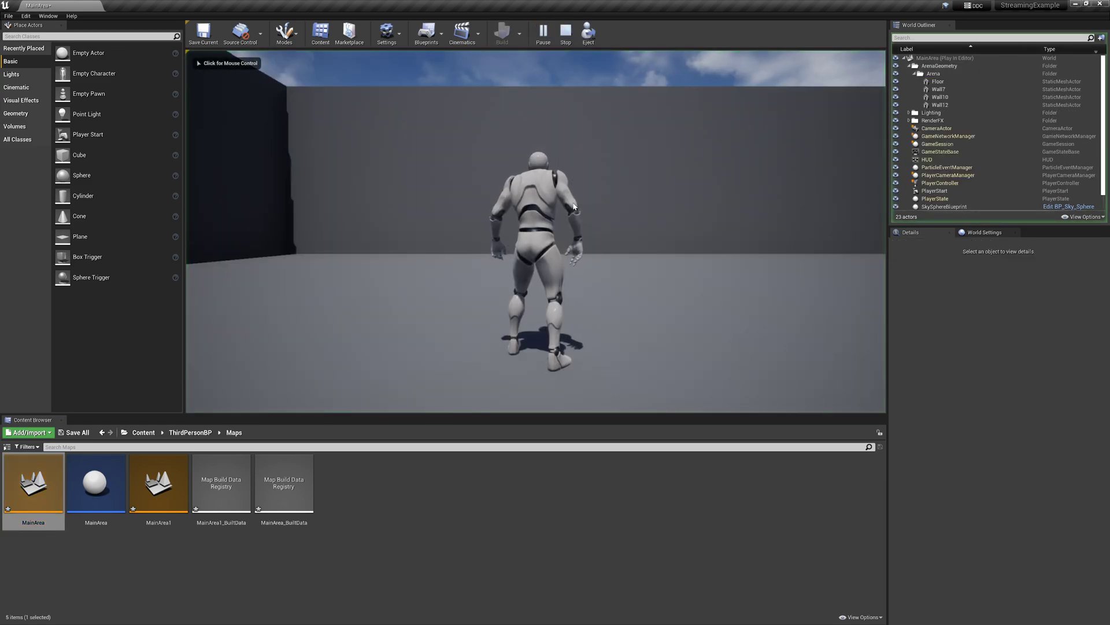
click(575, 229)
key(w)
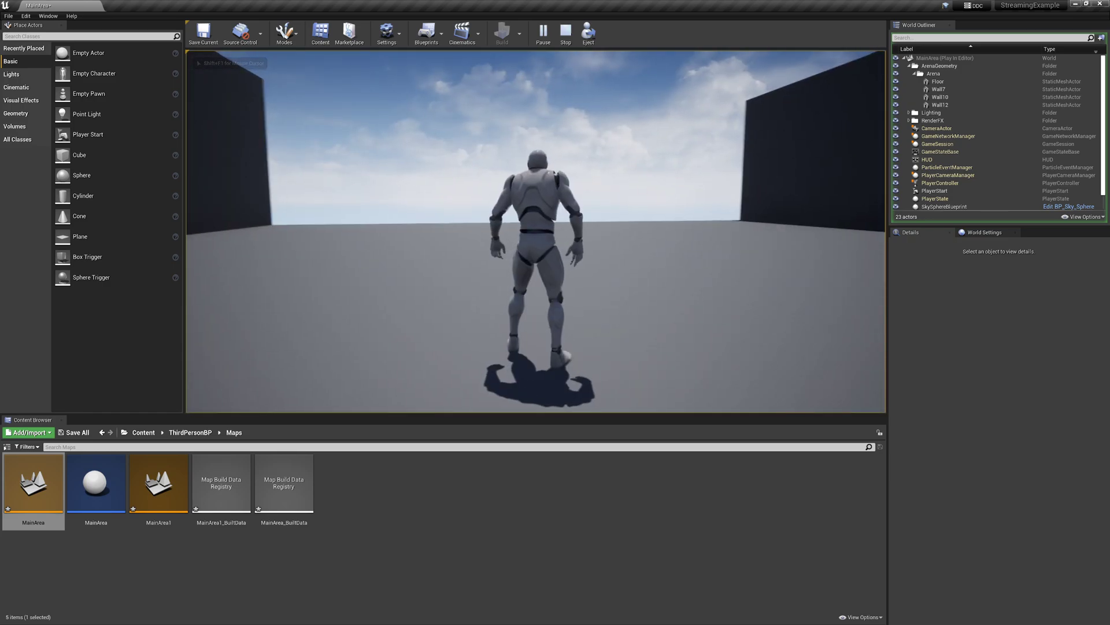
key(w)
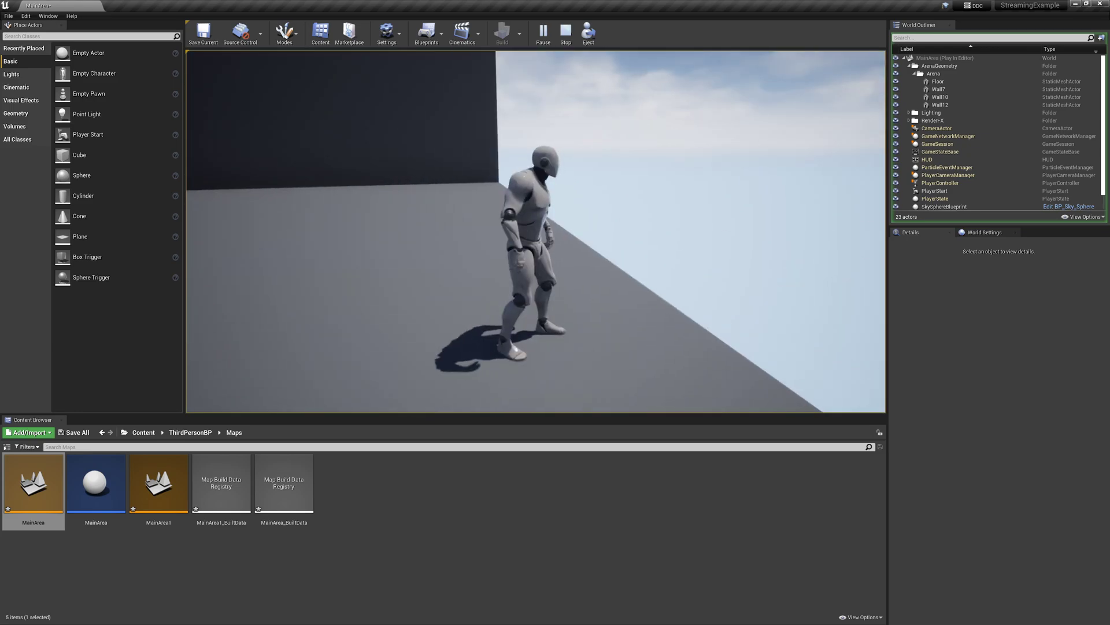
key(w)
key(w)
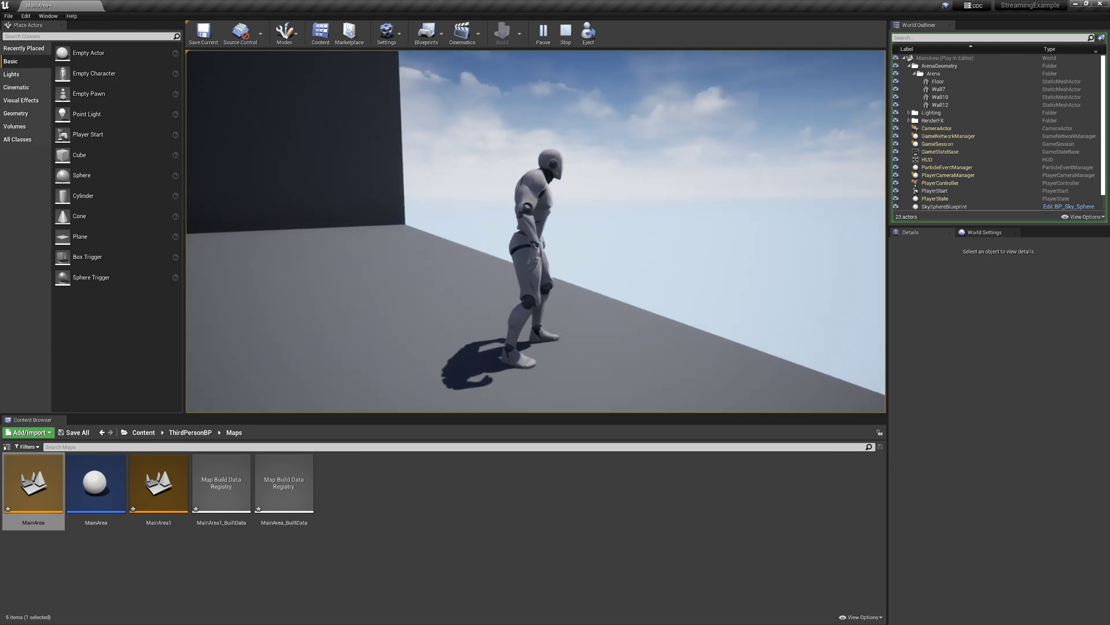
key(s)
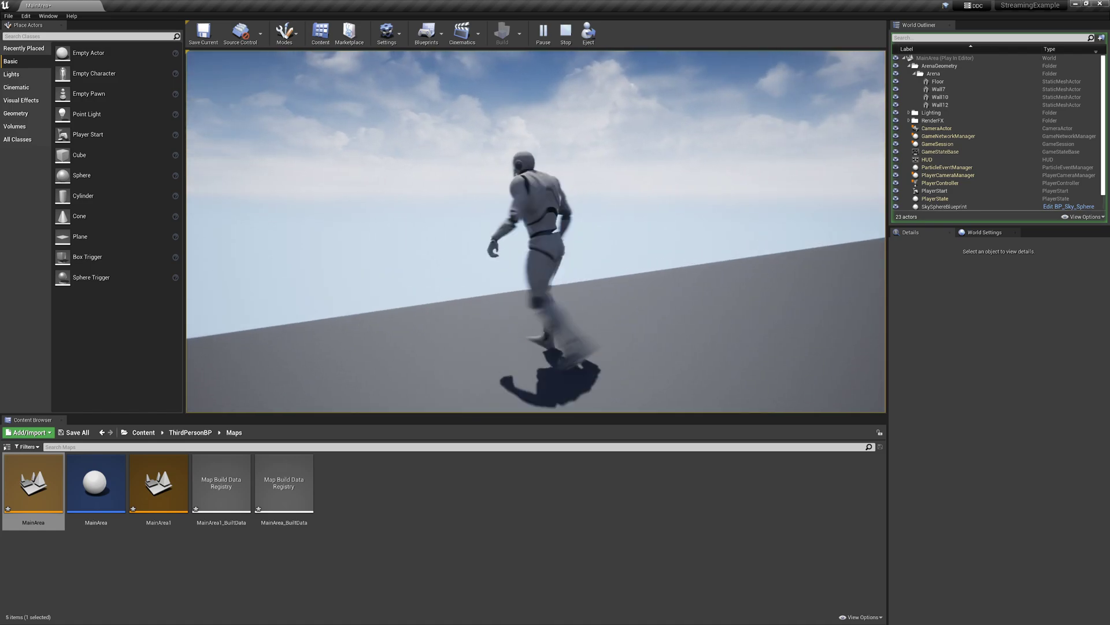
key(Escape)
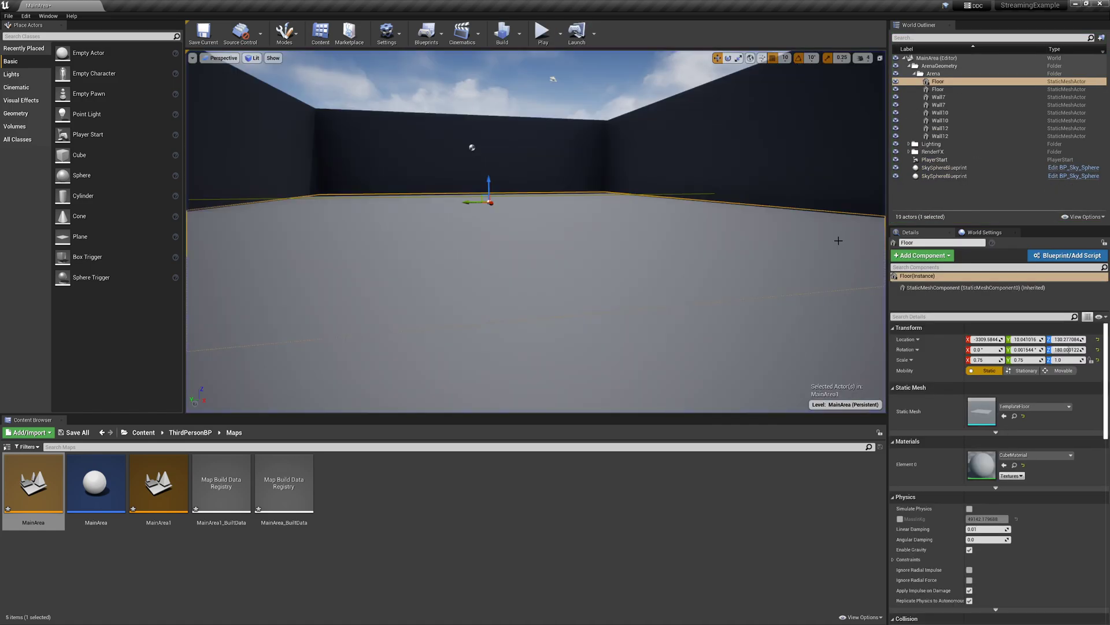
Review the Persistent Level and MainArea1 entries in the Levels window and close it.
right_drag(536, 232, 647, 251)
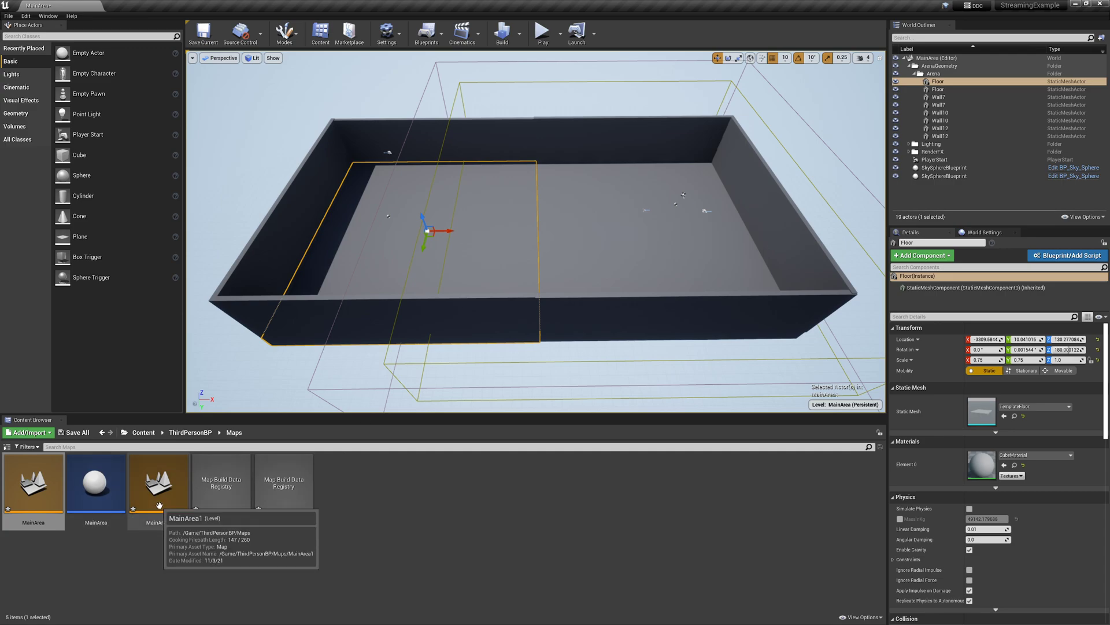
click(54, 16)
click(59, 108)
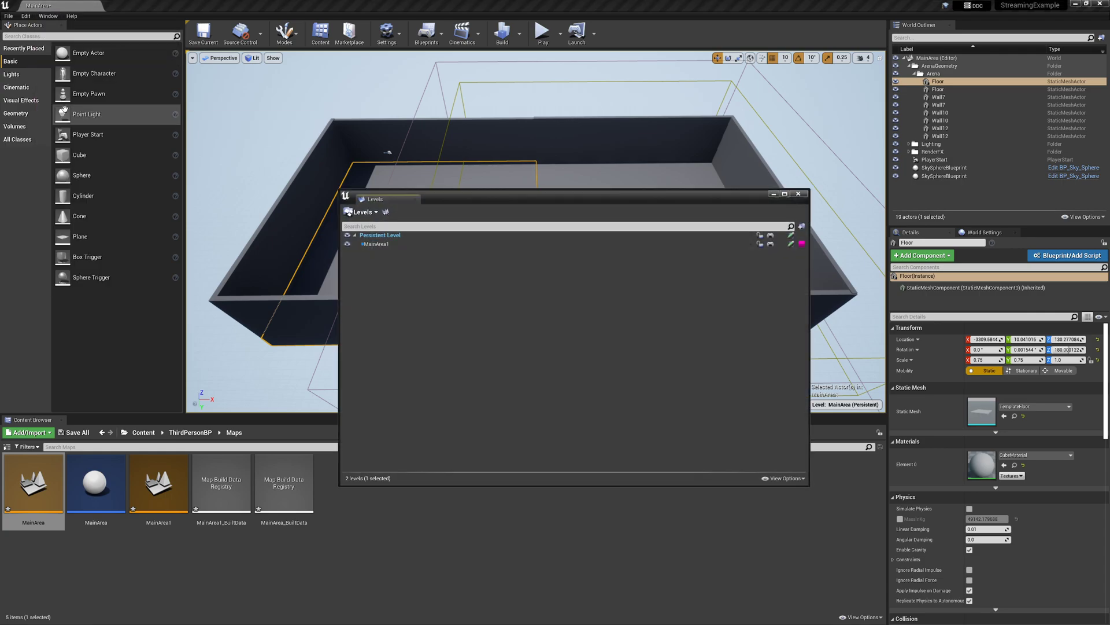
click(362, 213)
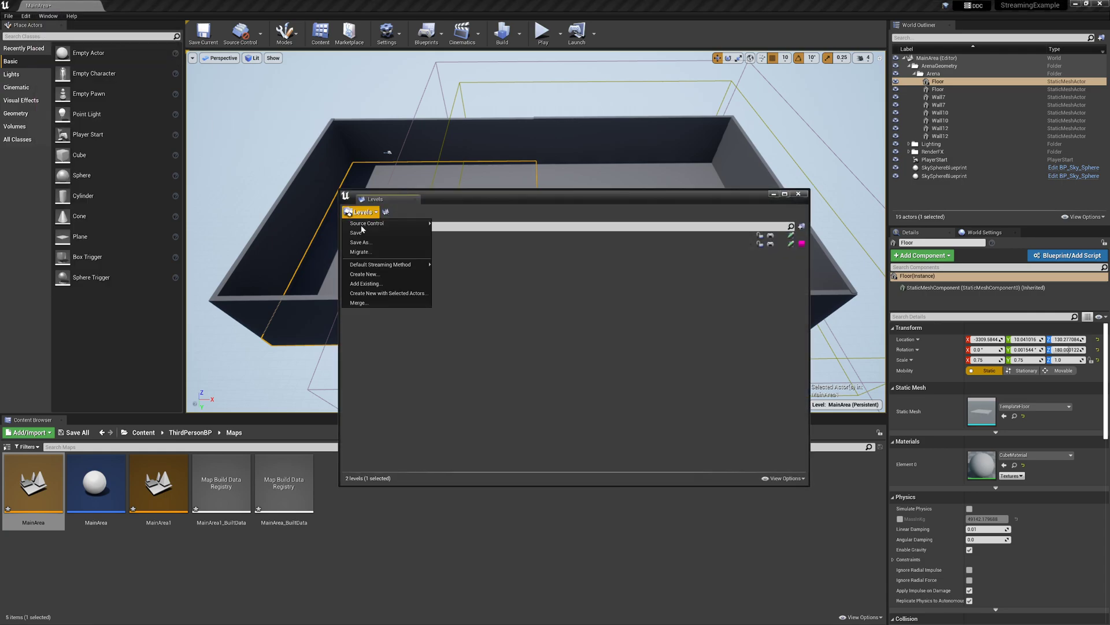
click(549, 324)
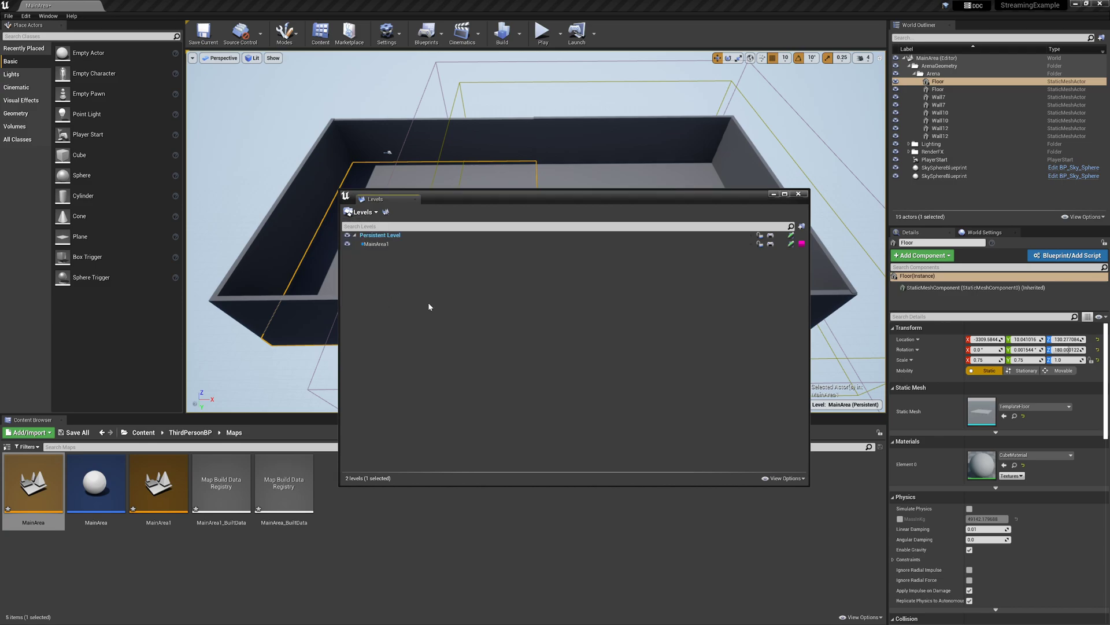
click(386, 236)
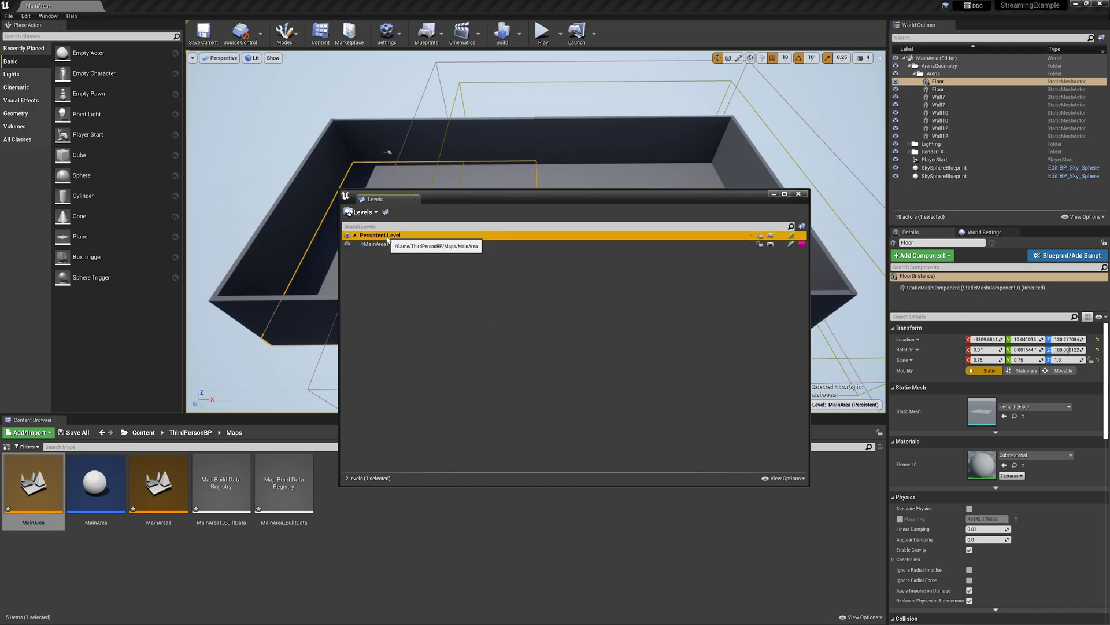
click(387, 244)
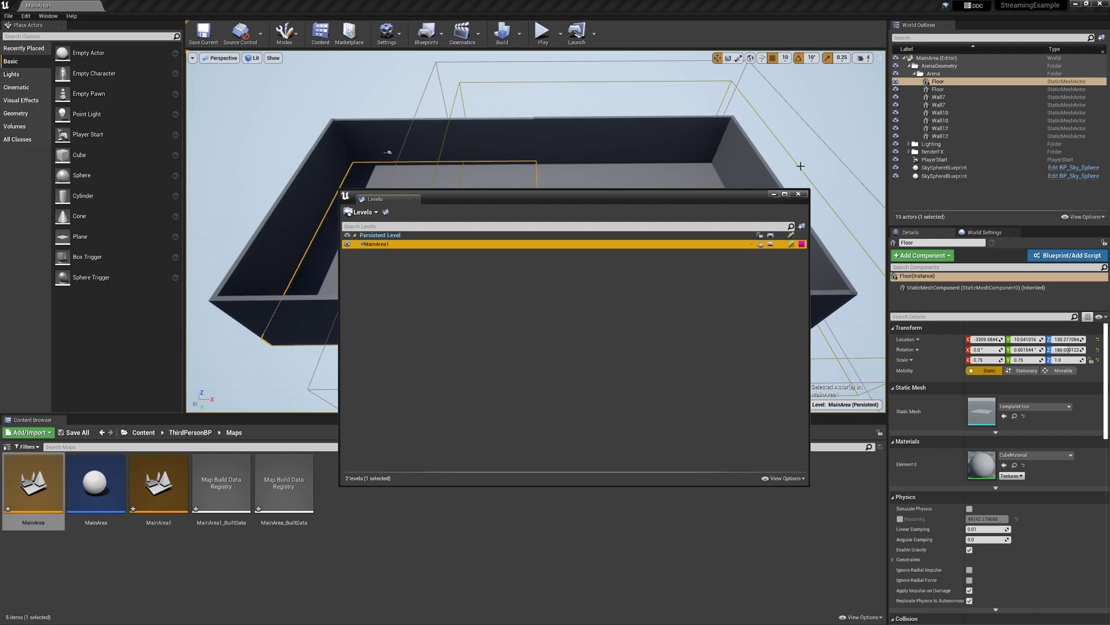
click(799, 194)
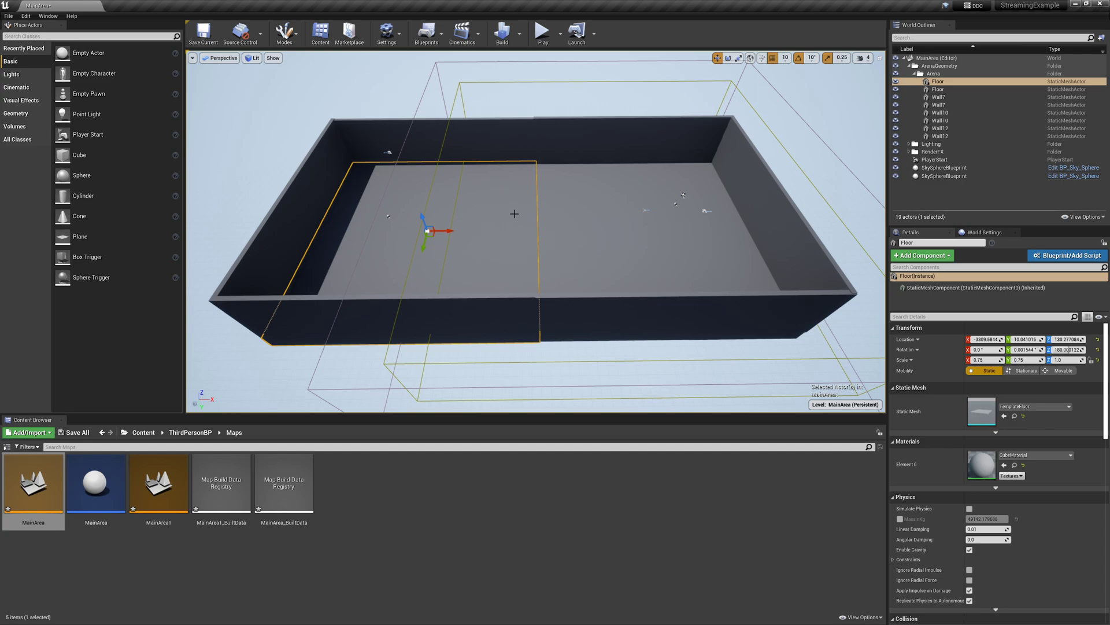